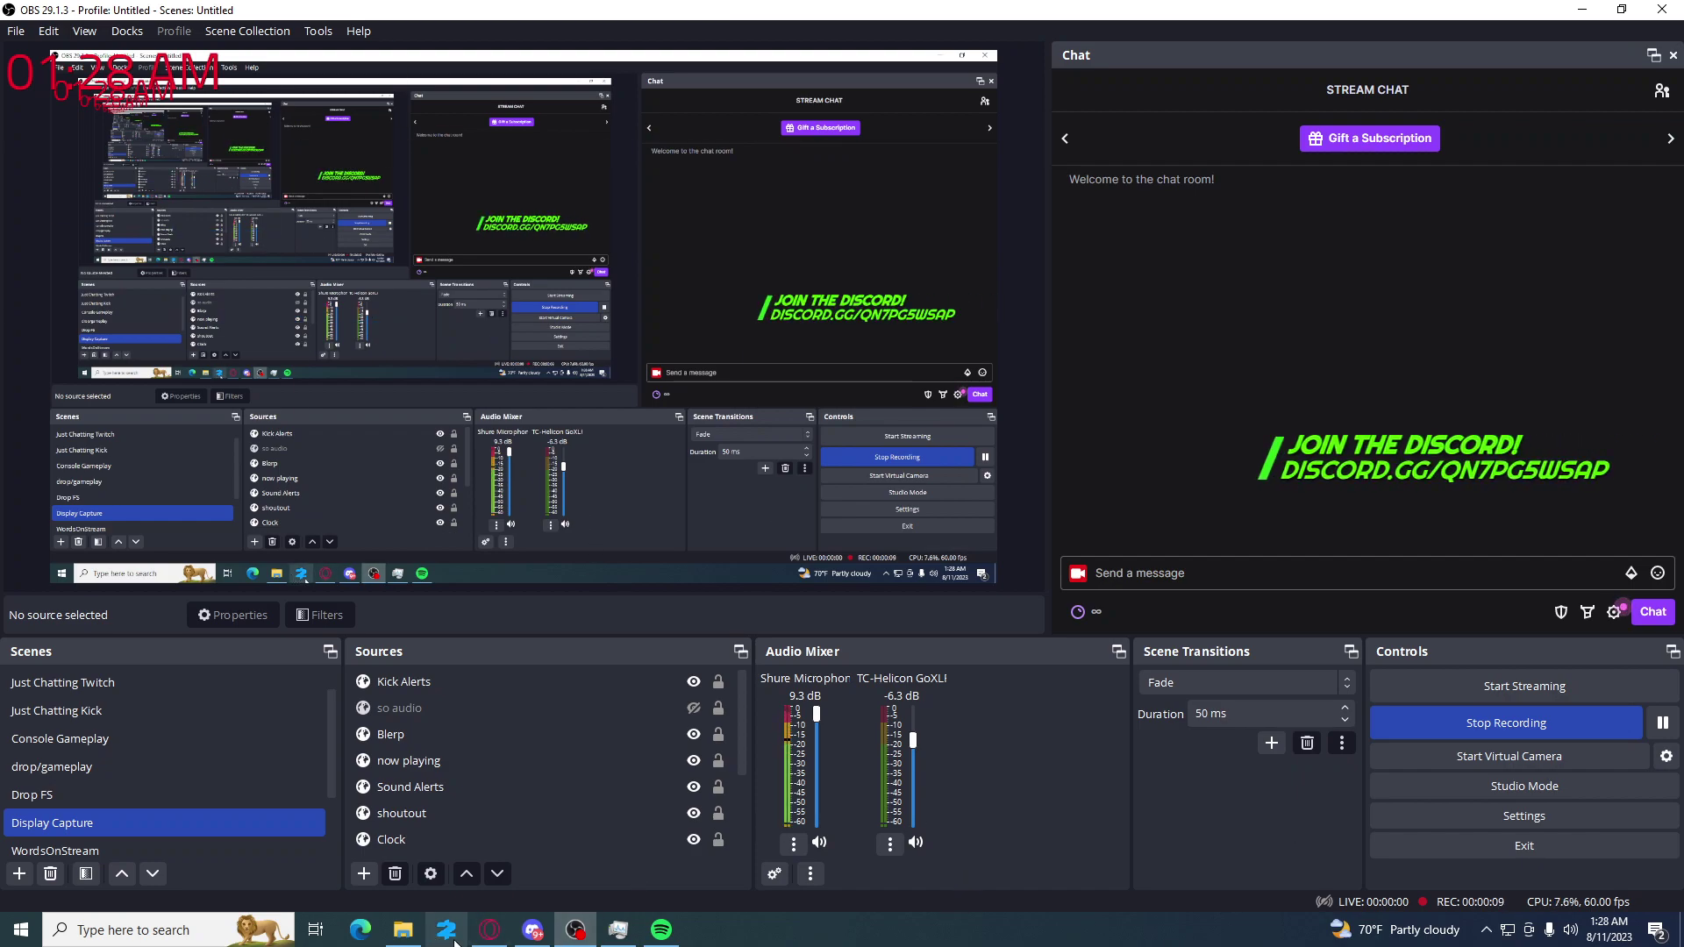
In Opera GX, load nowplaying.site from the address bar's Nowplaying suggestion.
left_click(489, 930)
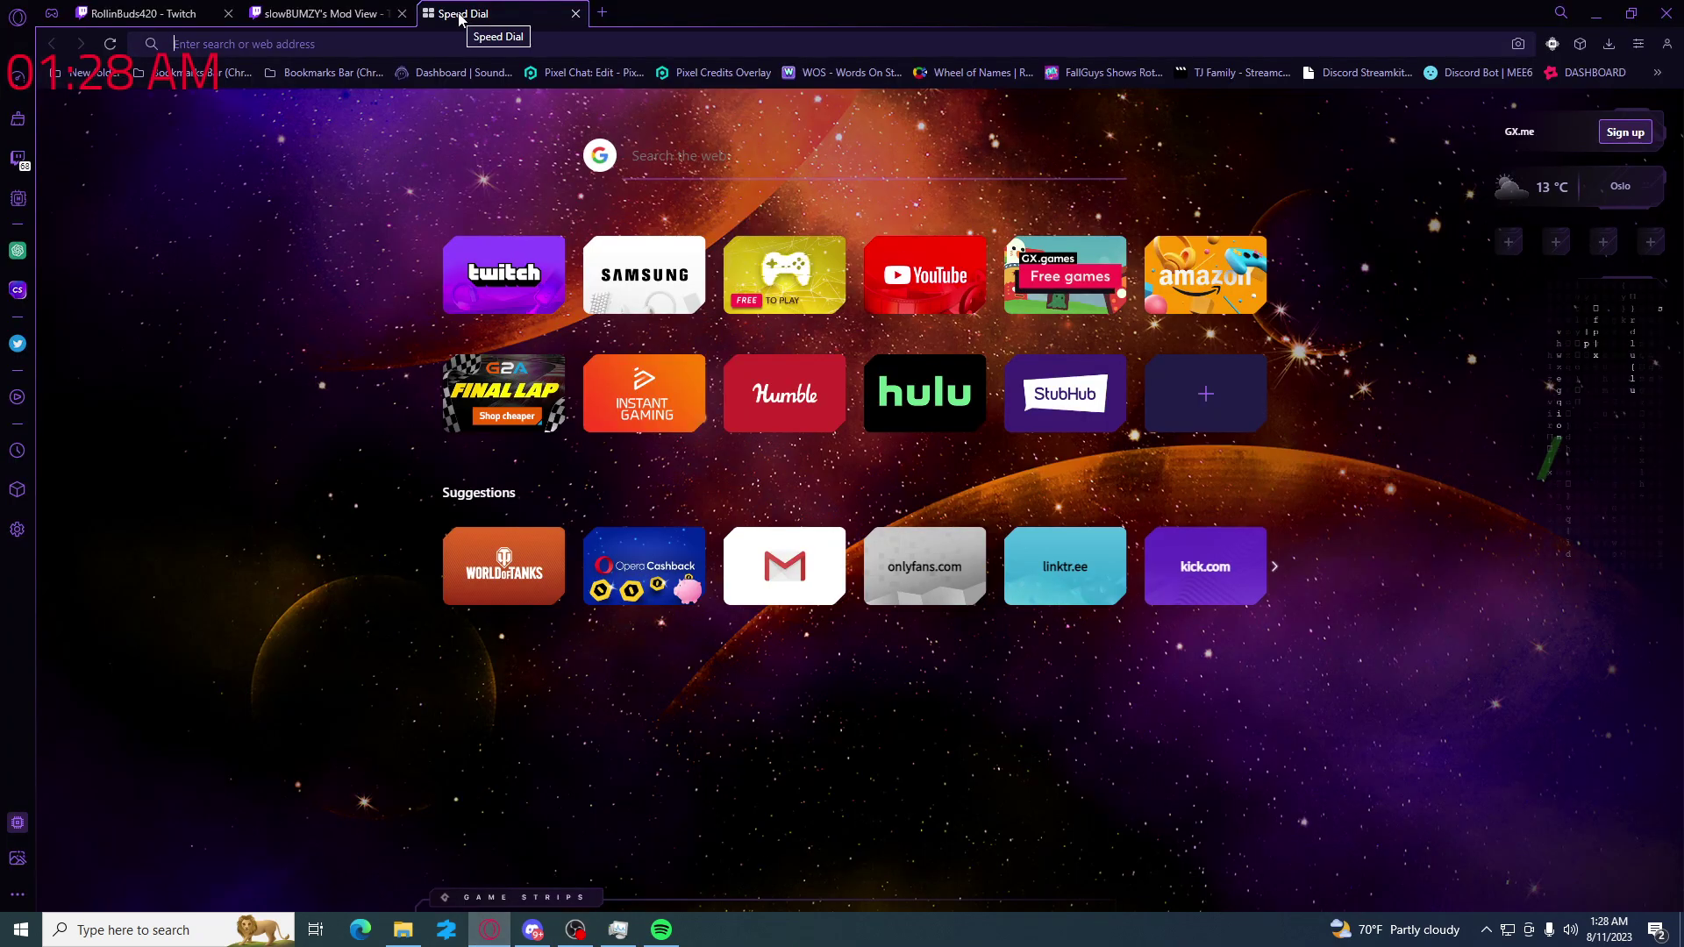
type("nowplay")
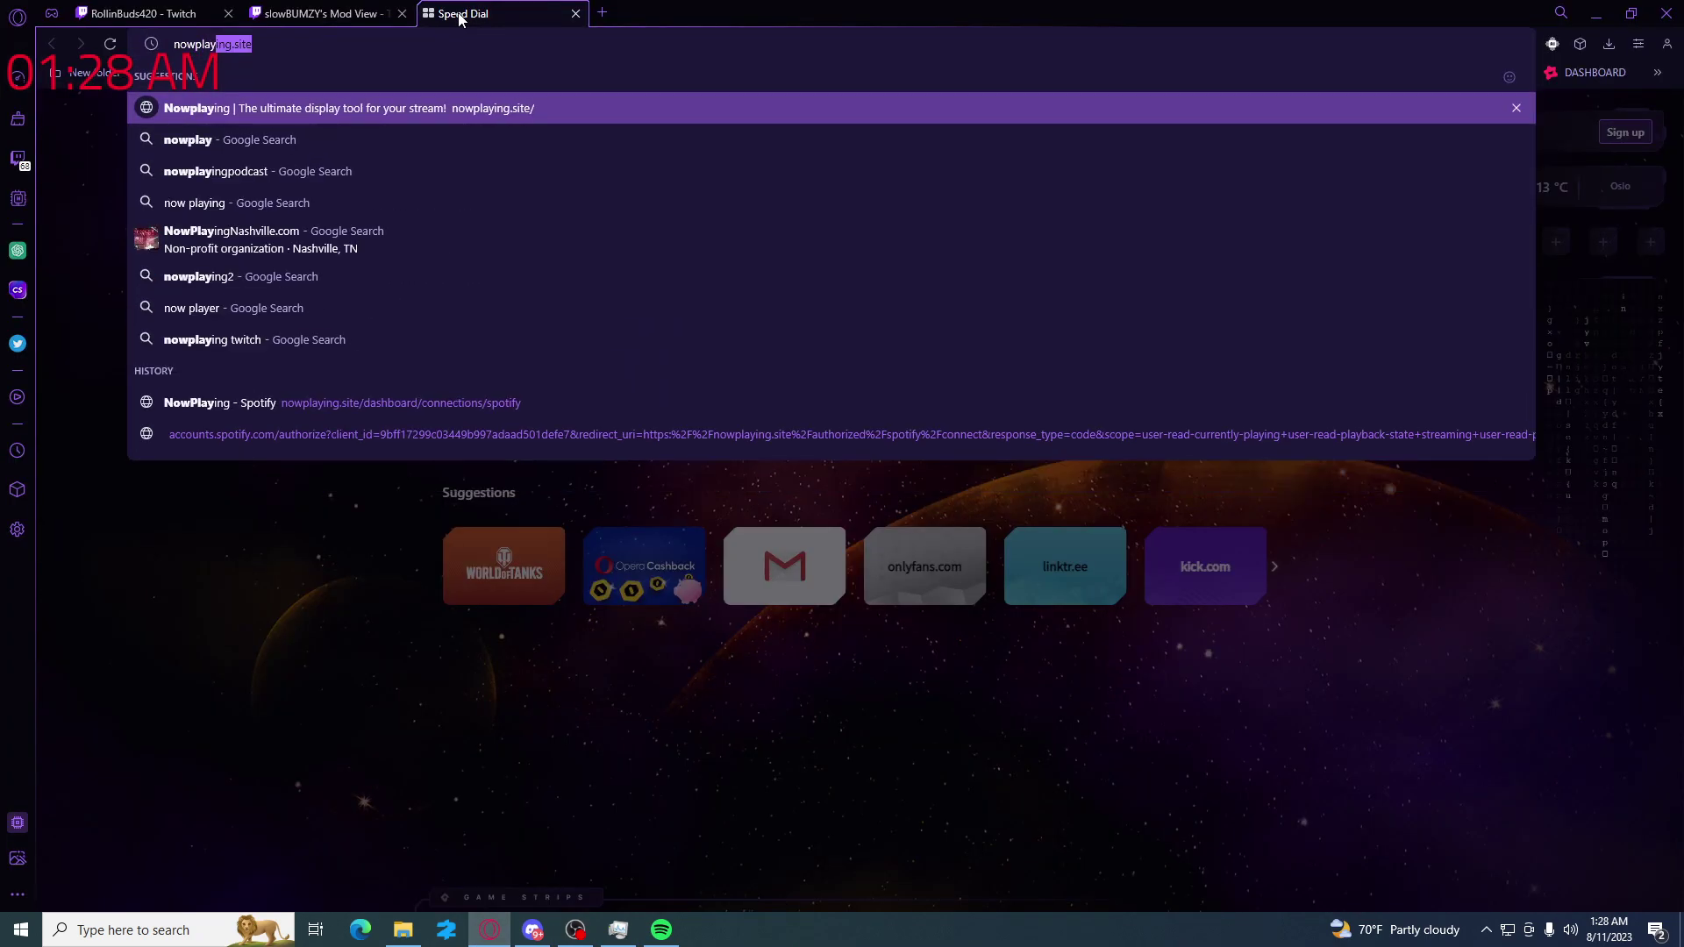
type("ing.site")
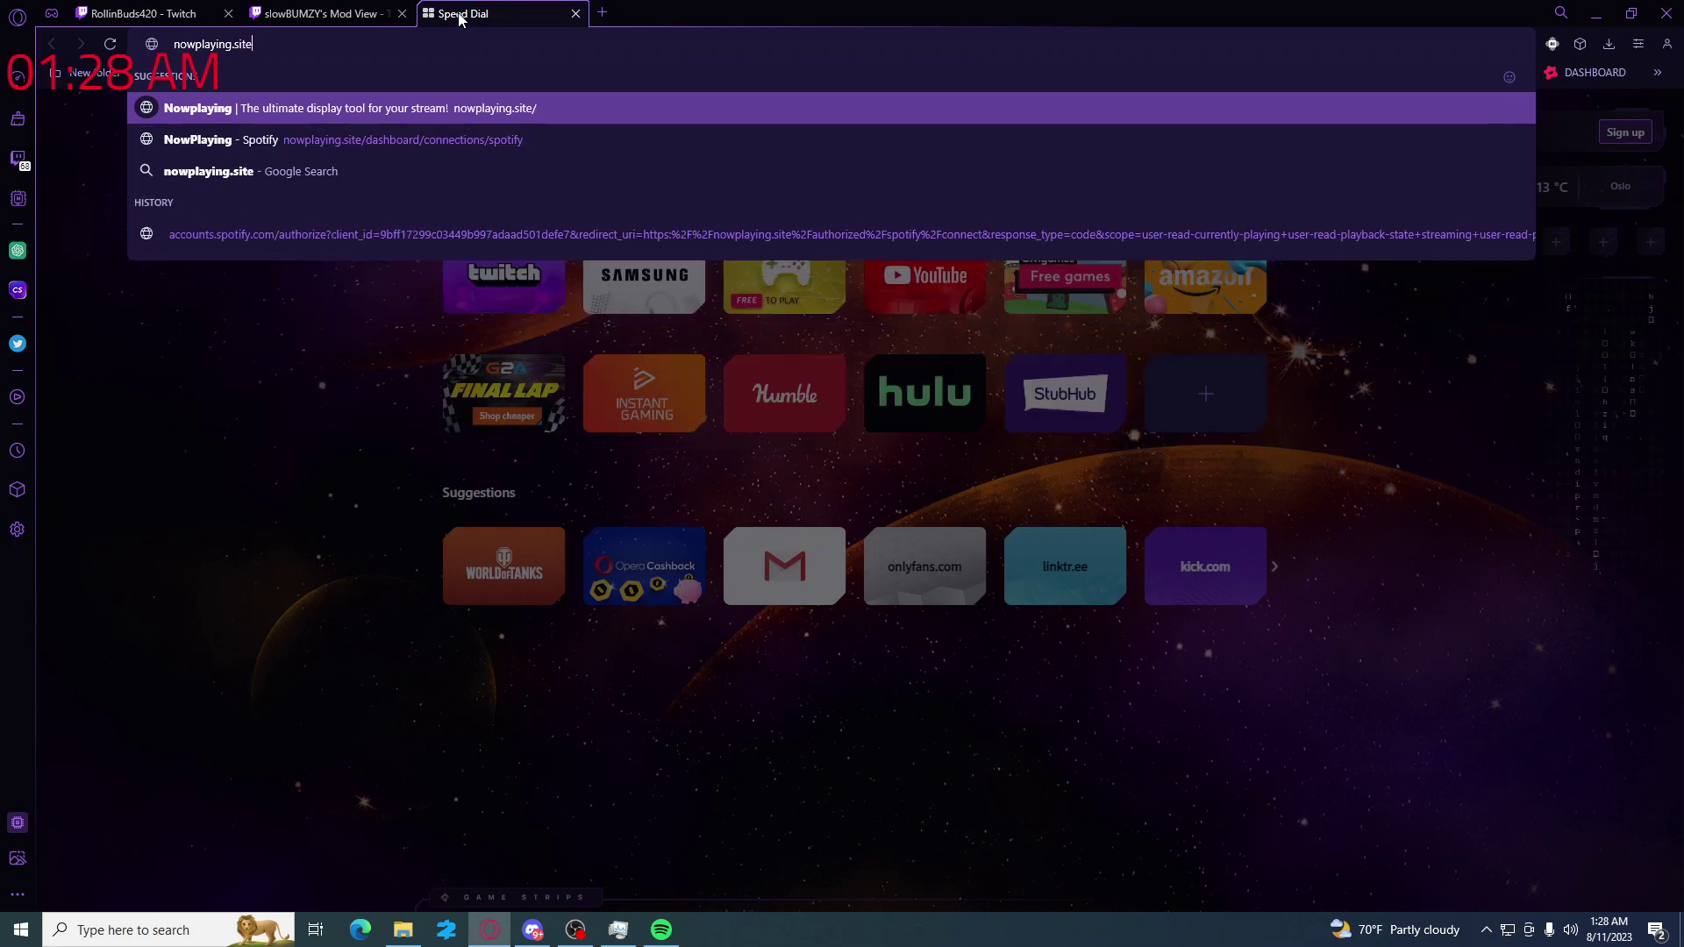
left_click(280, 108)
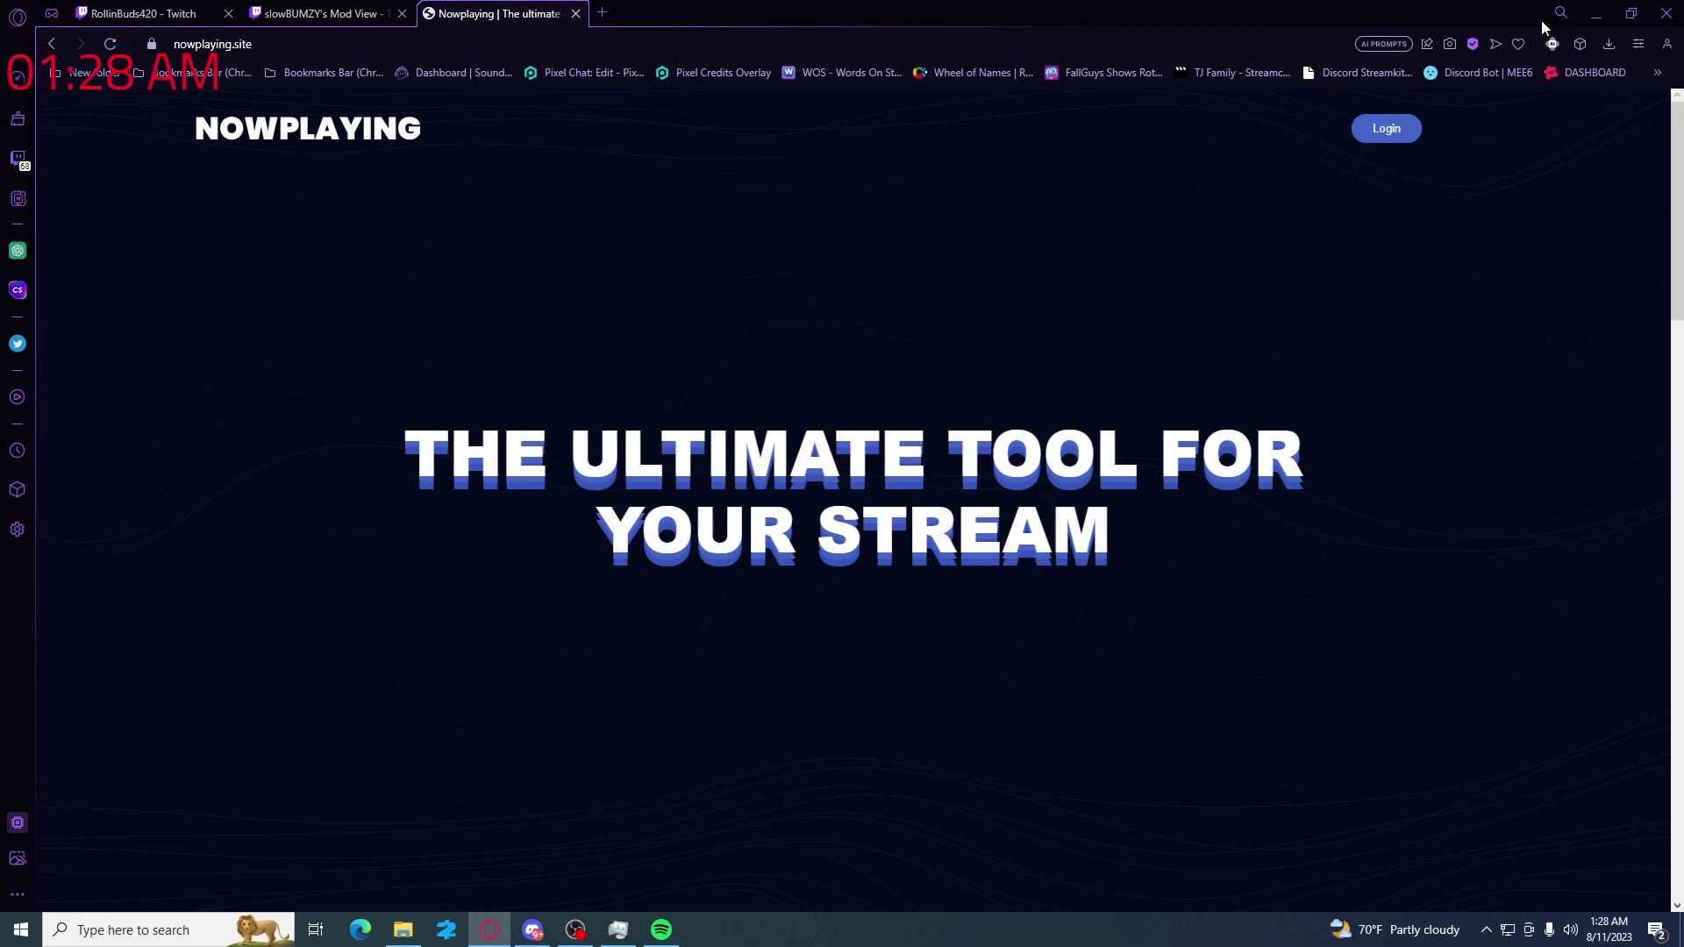
Log in to NowPlaying using Login With Twitch to reach the account Dashboard.
left_click(1385, 139)
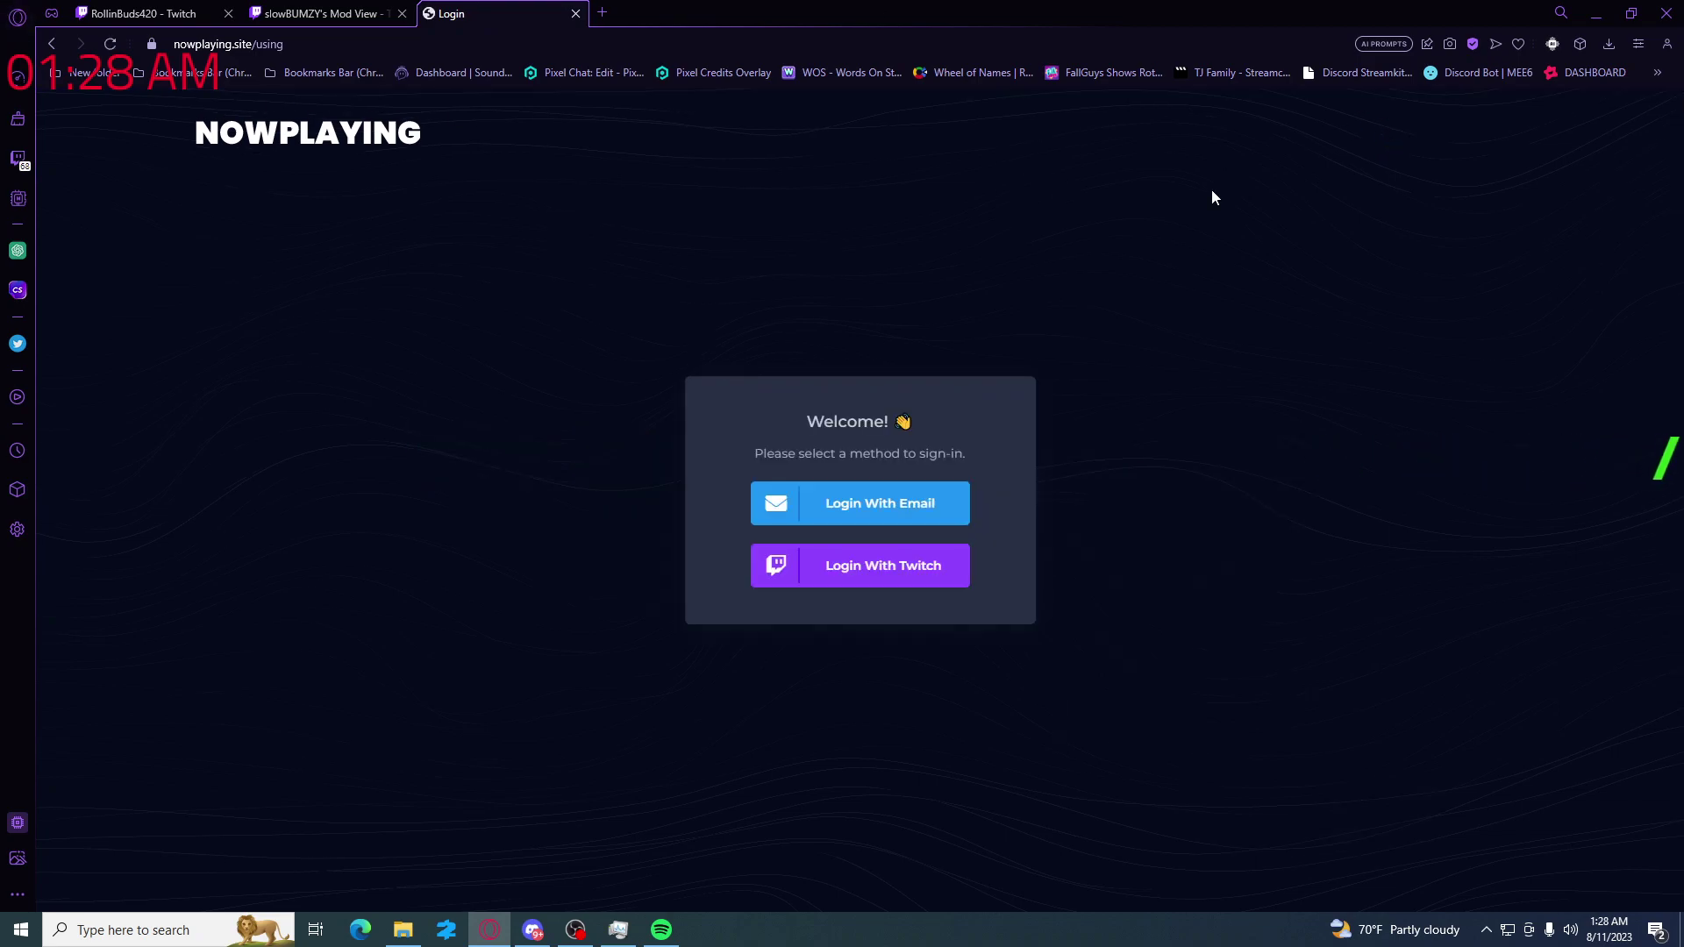
left_click(938, 593)
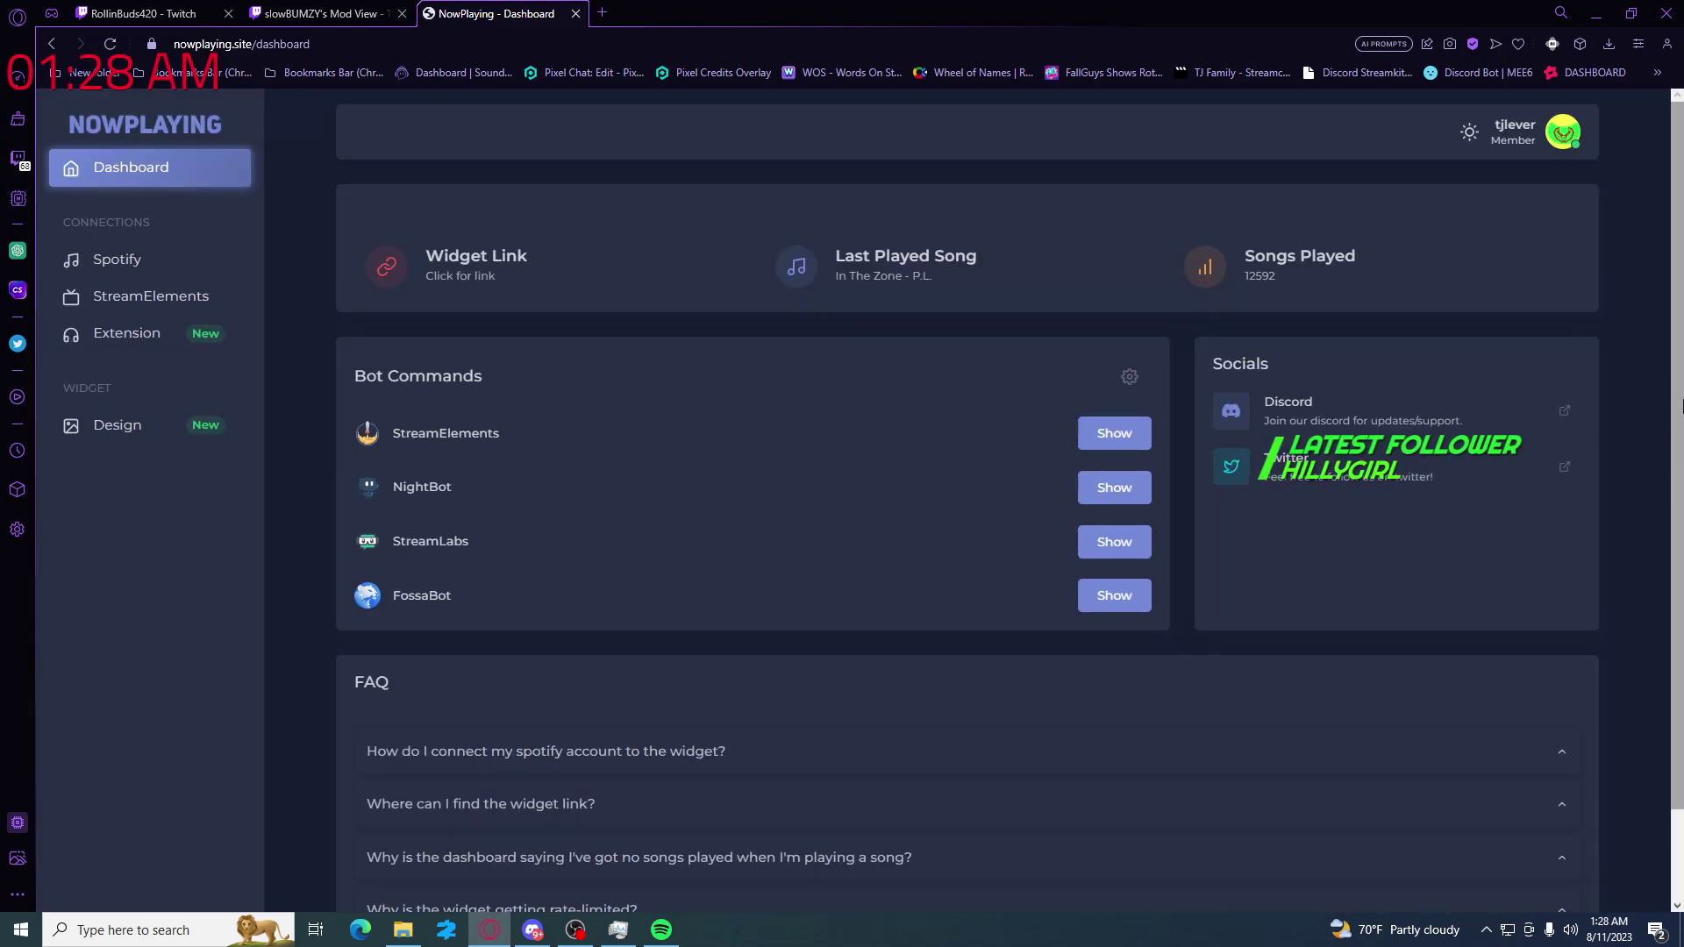
left_click(109, 258)
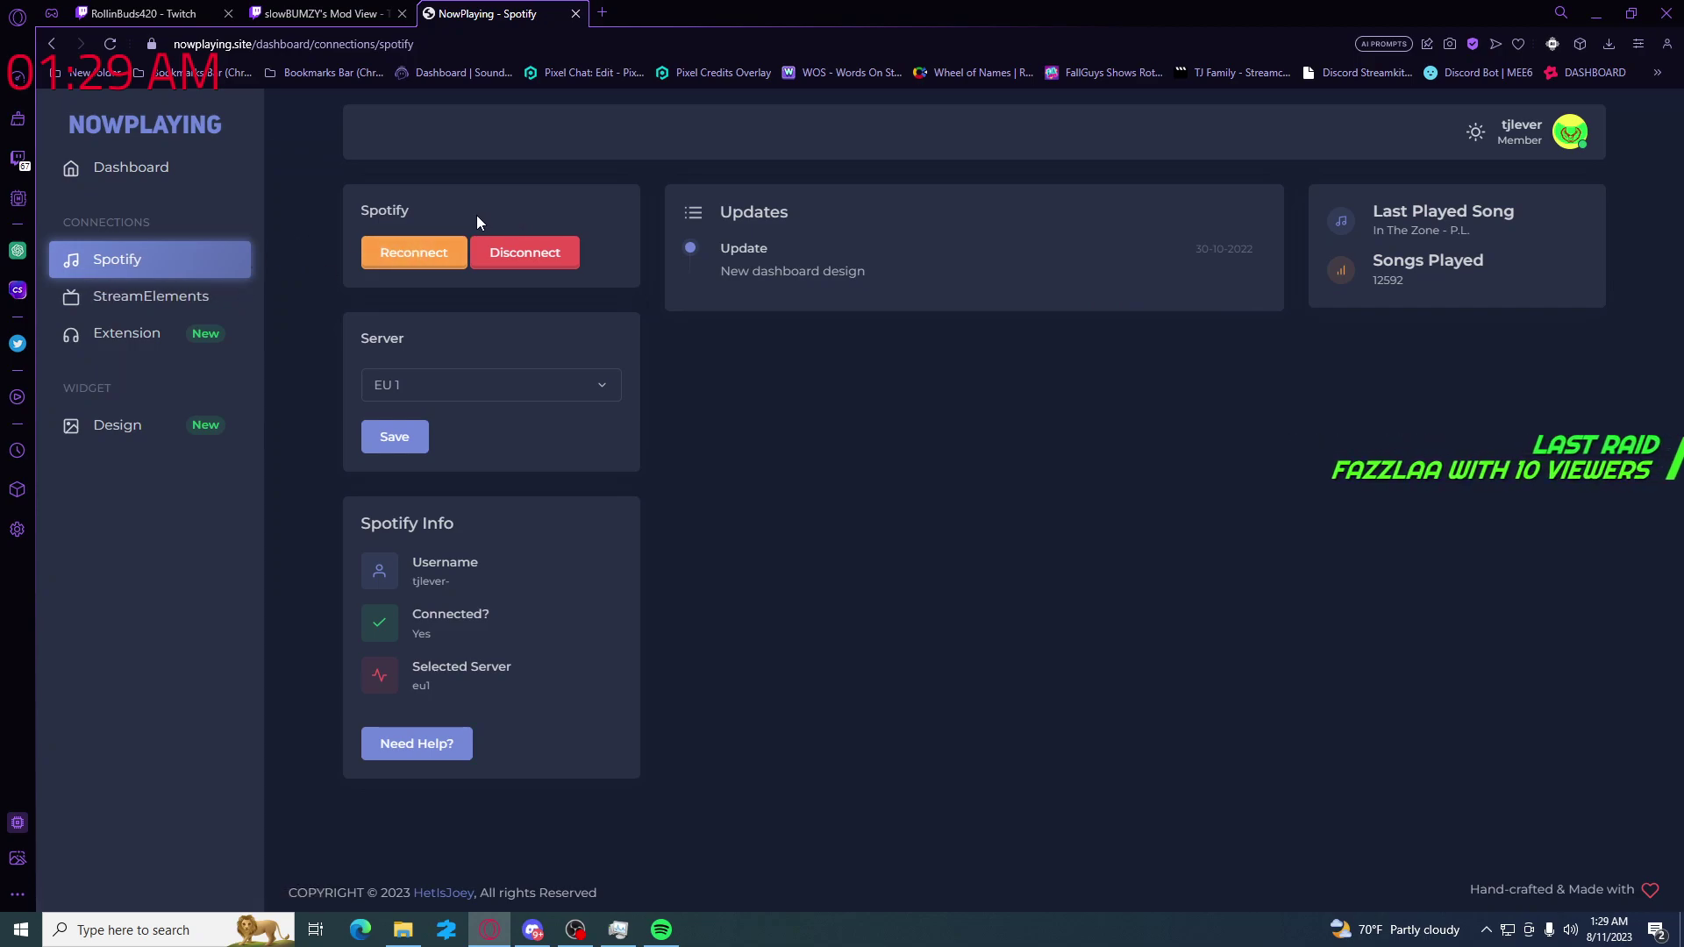
left_click(130, 167)
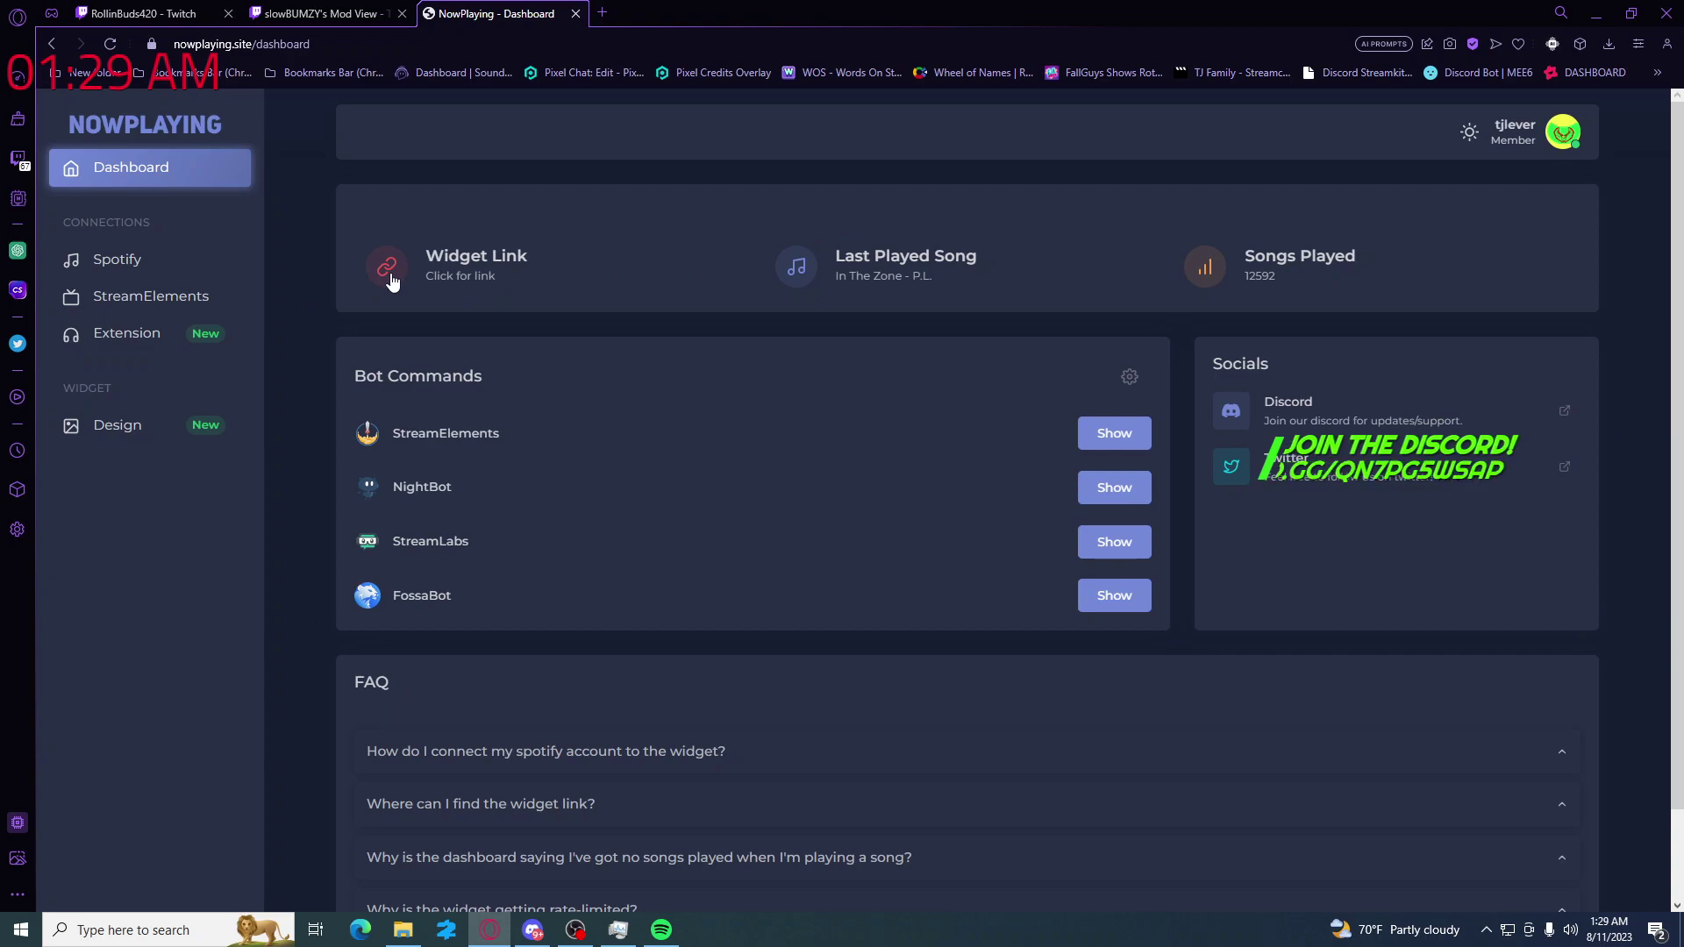
Copy the 'URL for OBS v28+' from NowPlaying's Widget Link card and return to OBS.
left_click(452, 256)
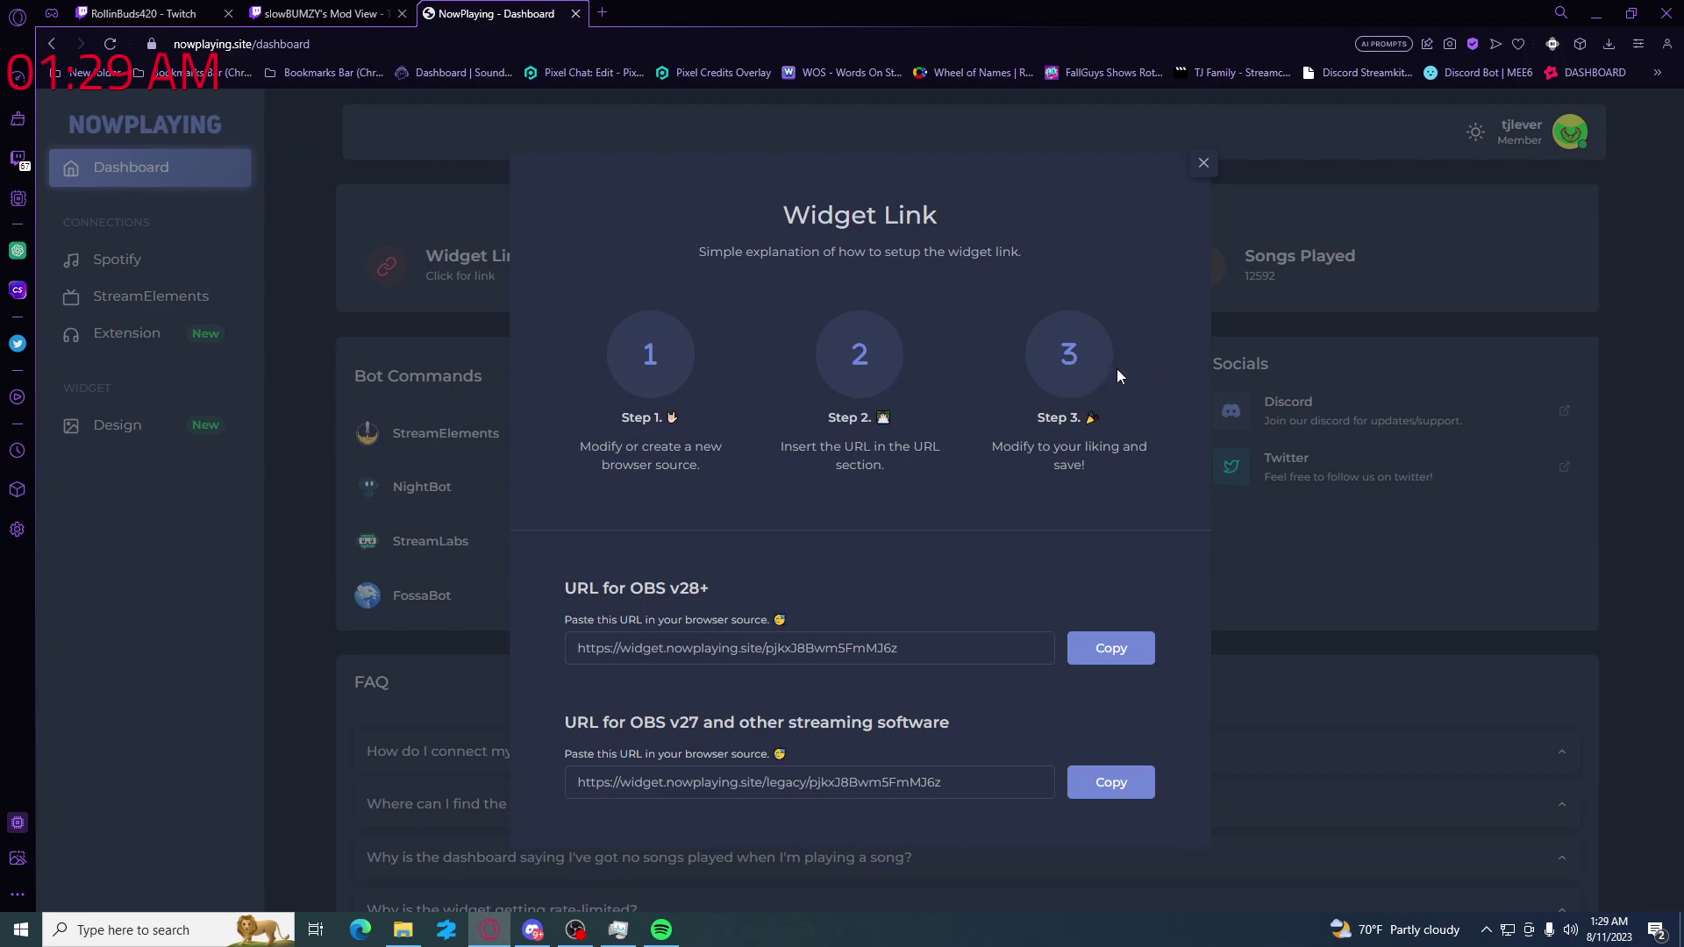
left_click(1206, 164)
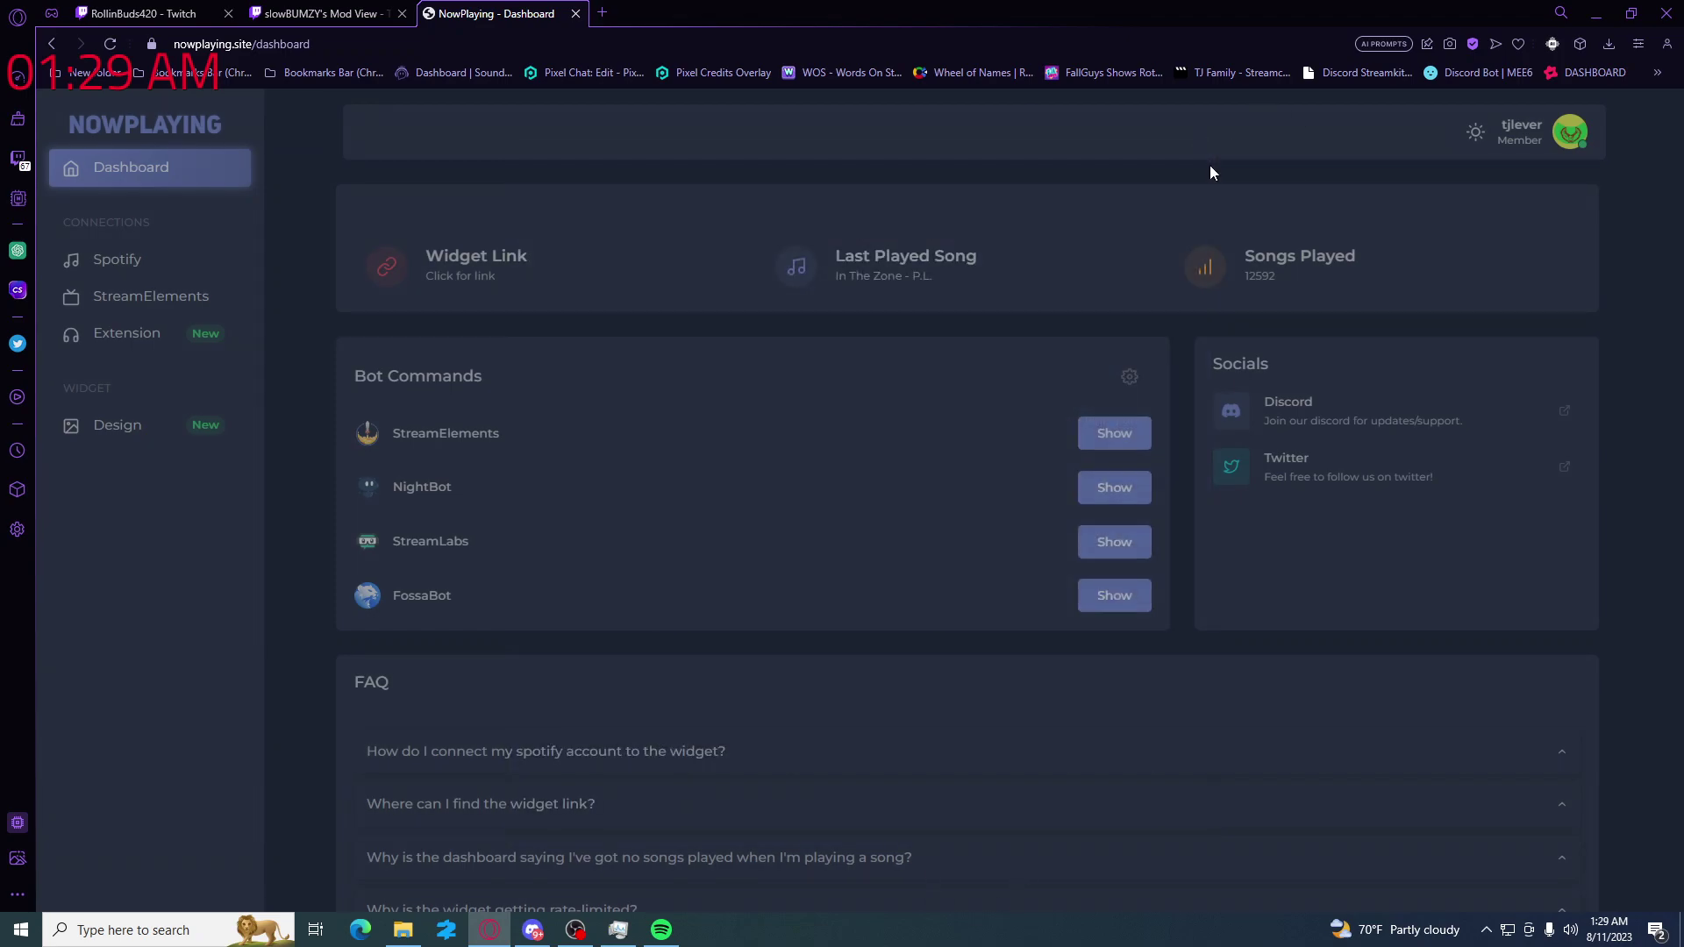
scroll(941, 587, "down", 2)
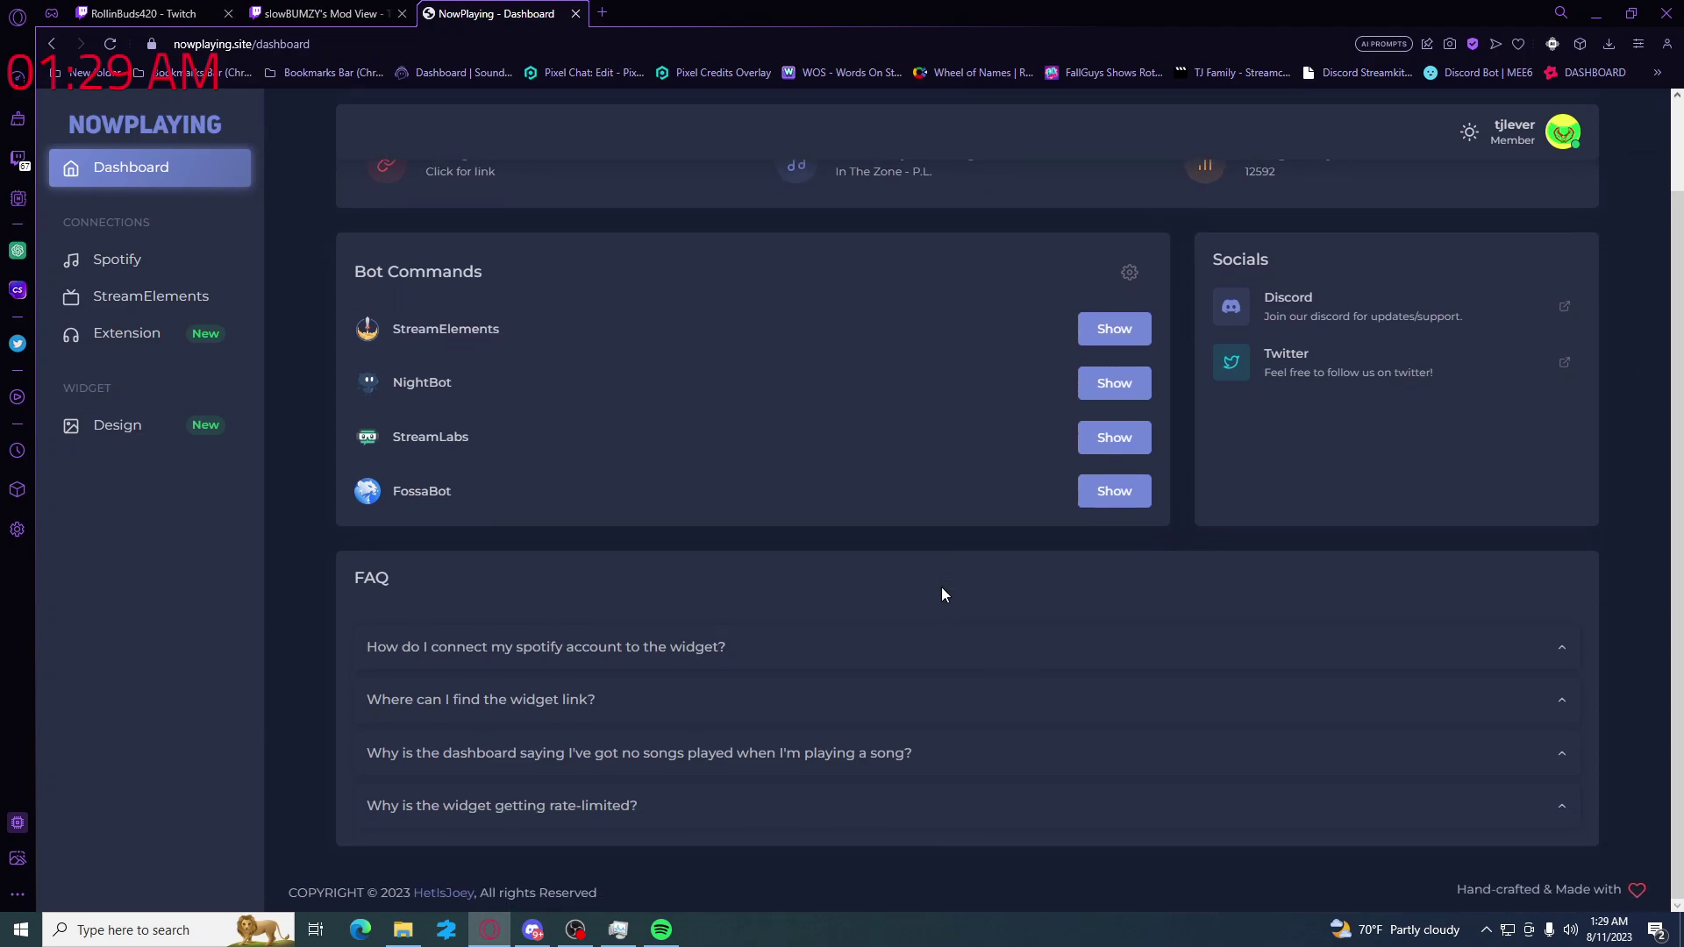
scroll(940, 587, "up", 1)
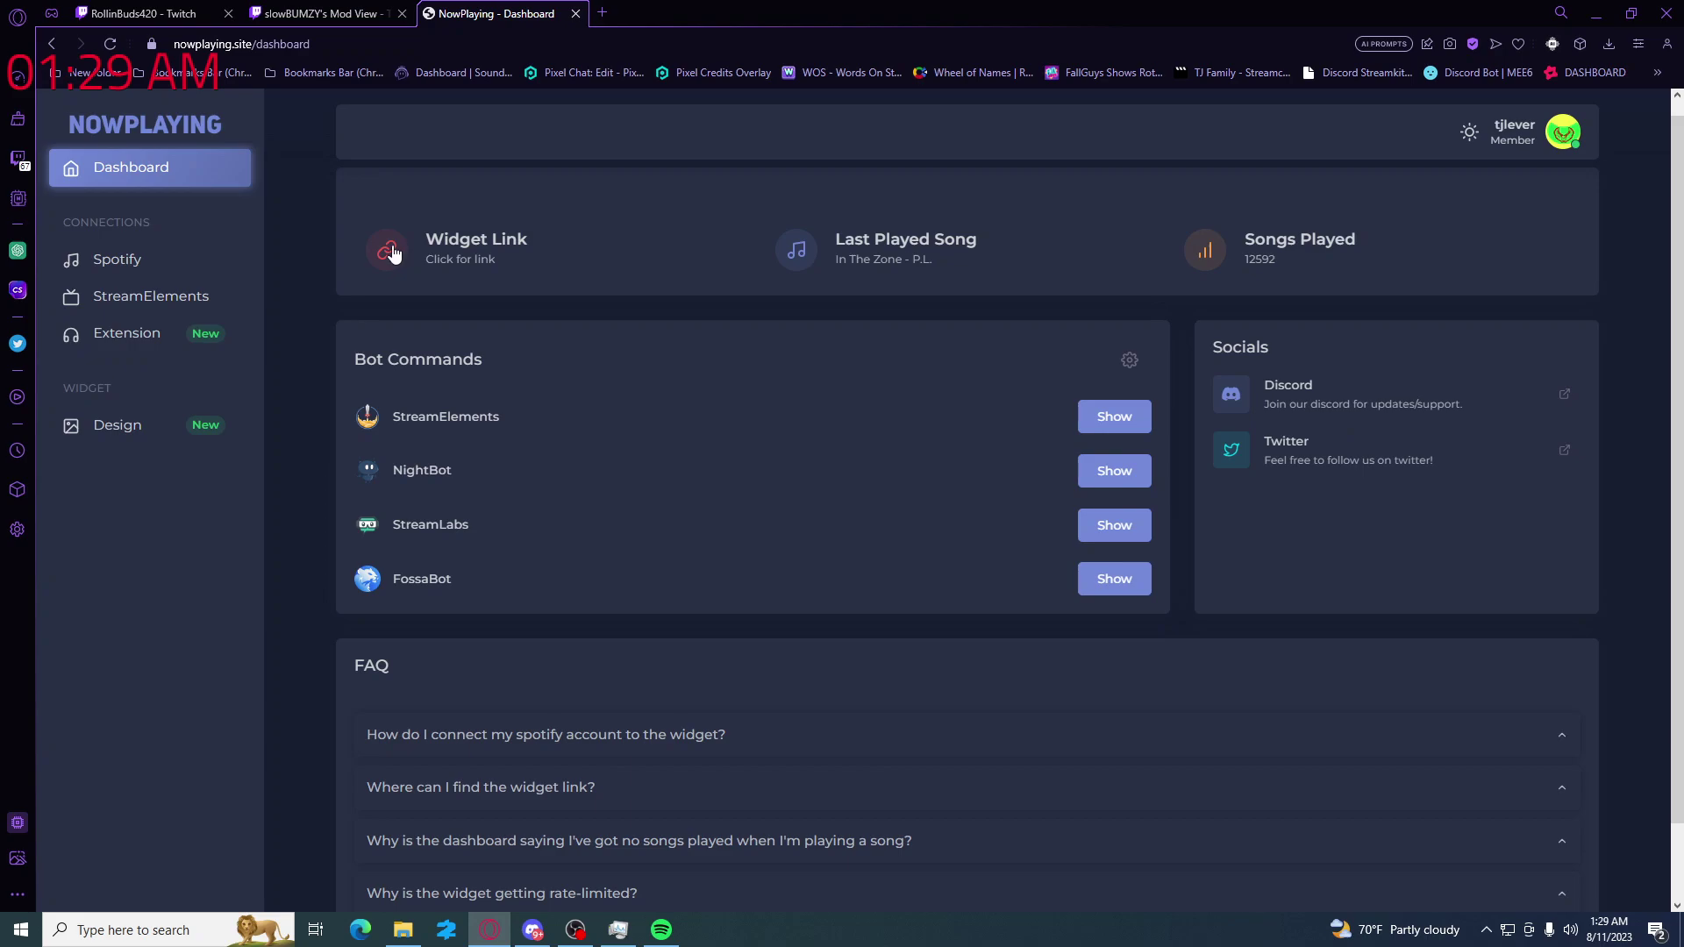
left_click(465, 235)
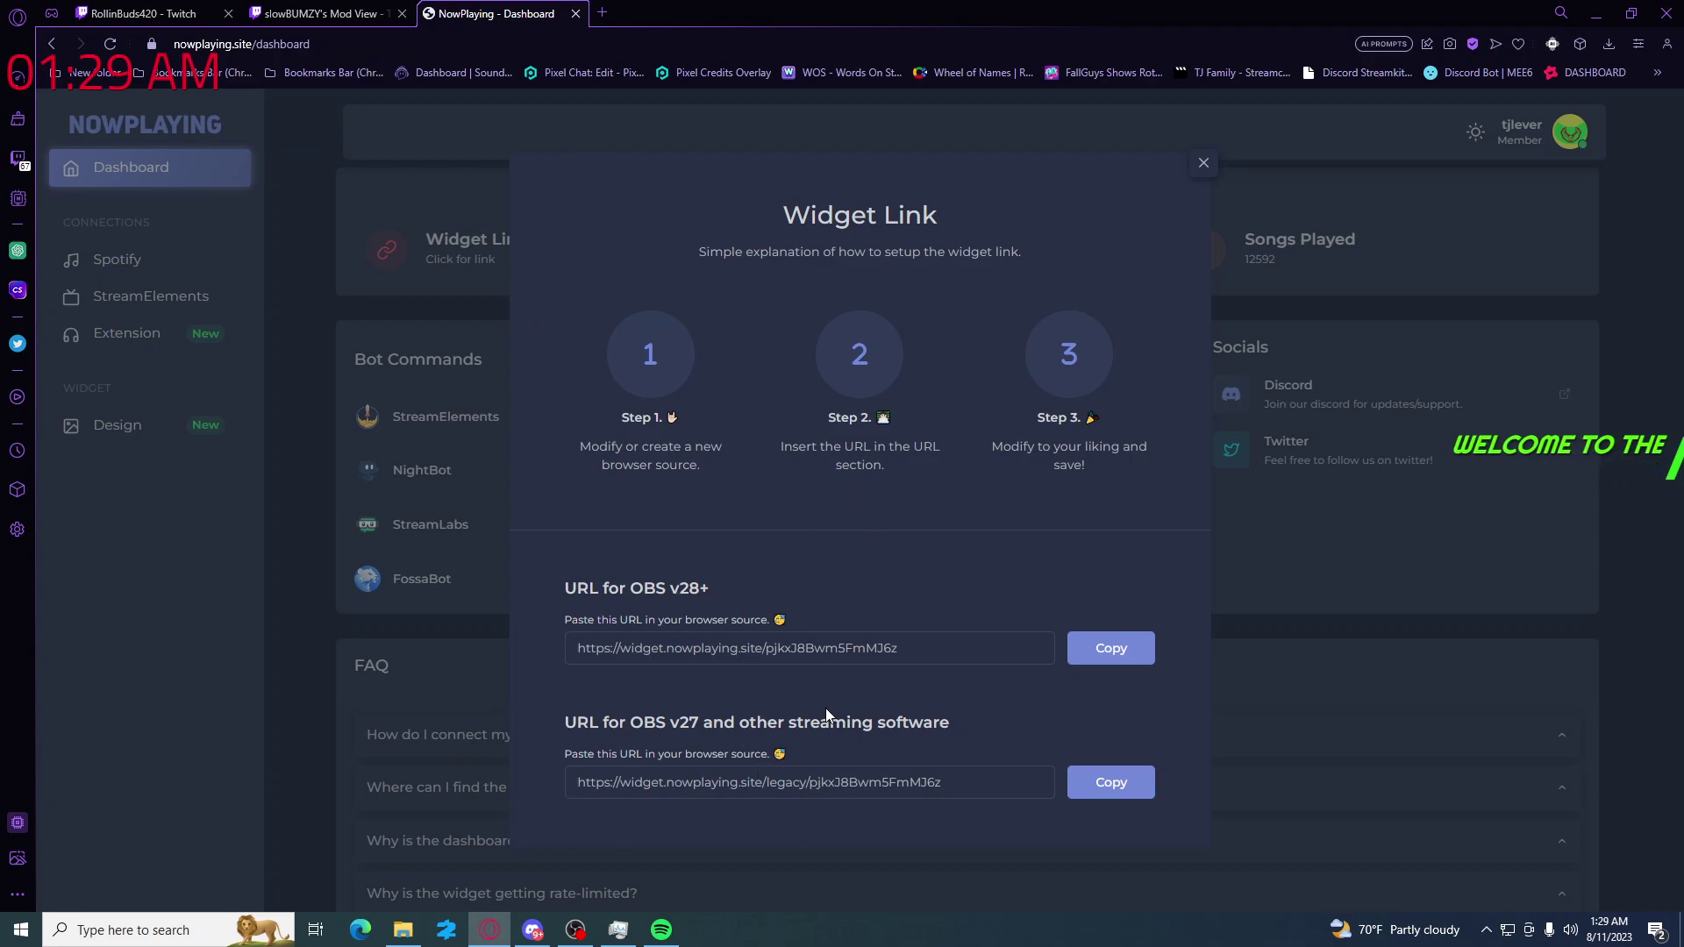
left_click(1123, 650)
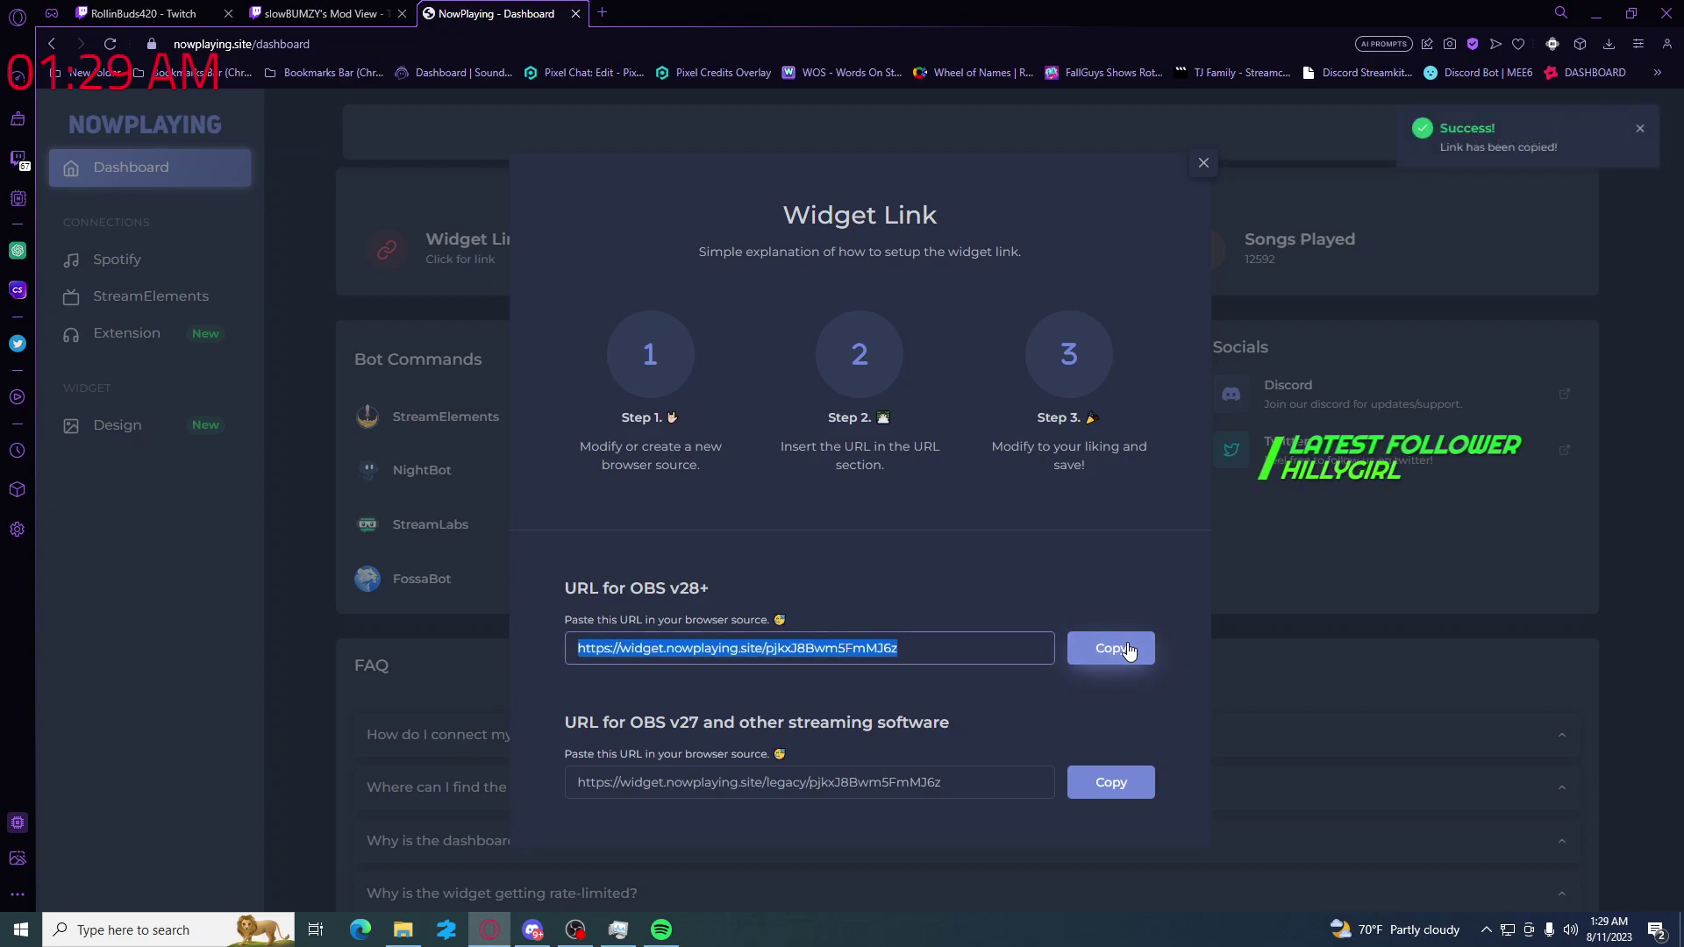
left_click(575, 930)
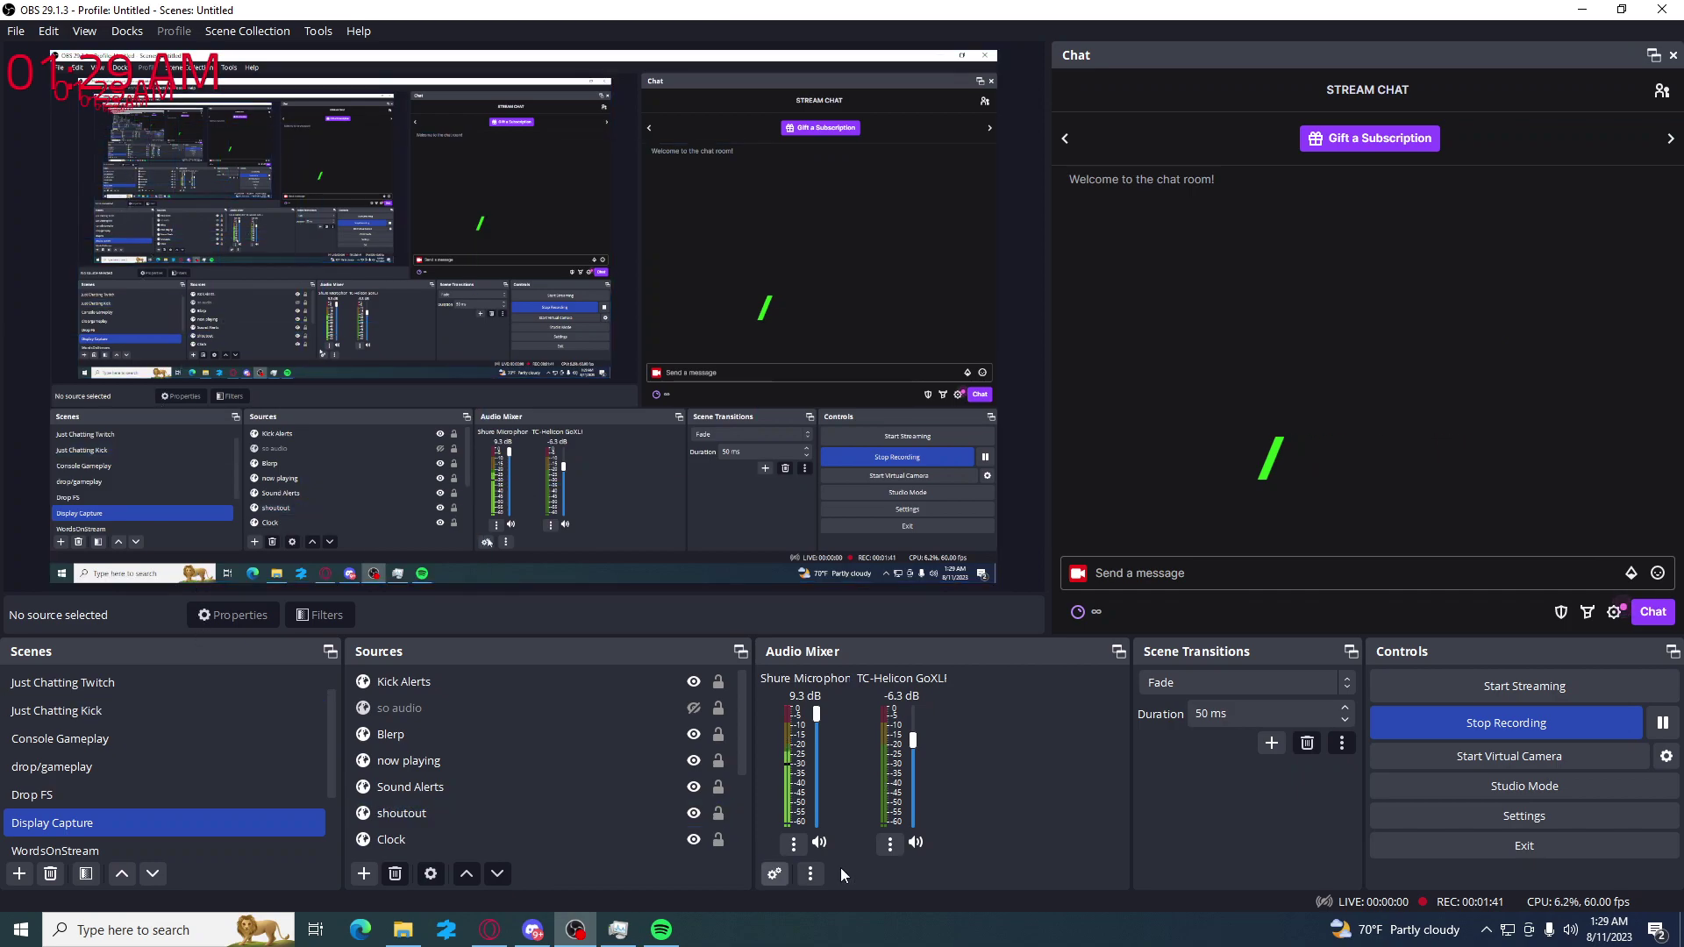
Add a Browser source in OBS, keeping Create new rather than reusing an existing source.
scroll(581, 700, "down", 2)
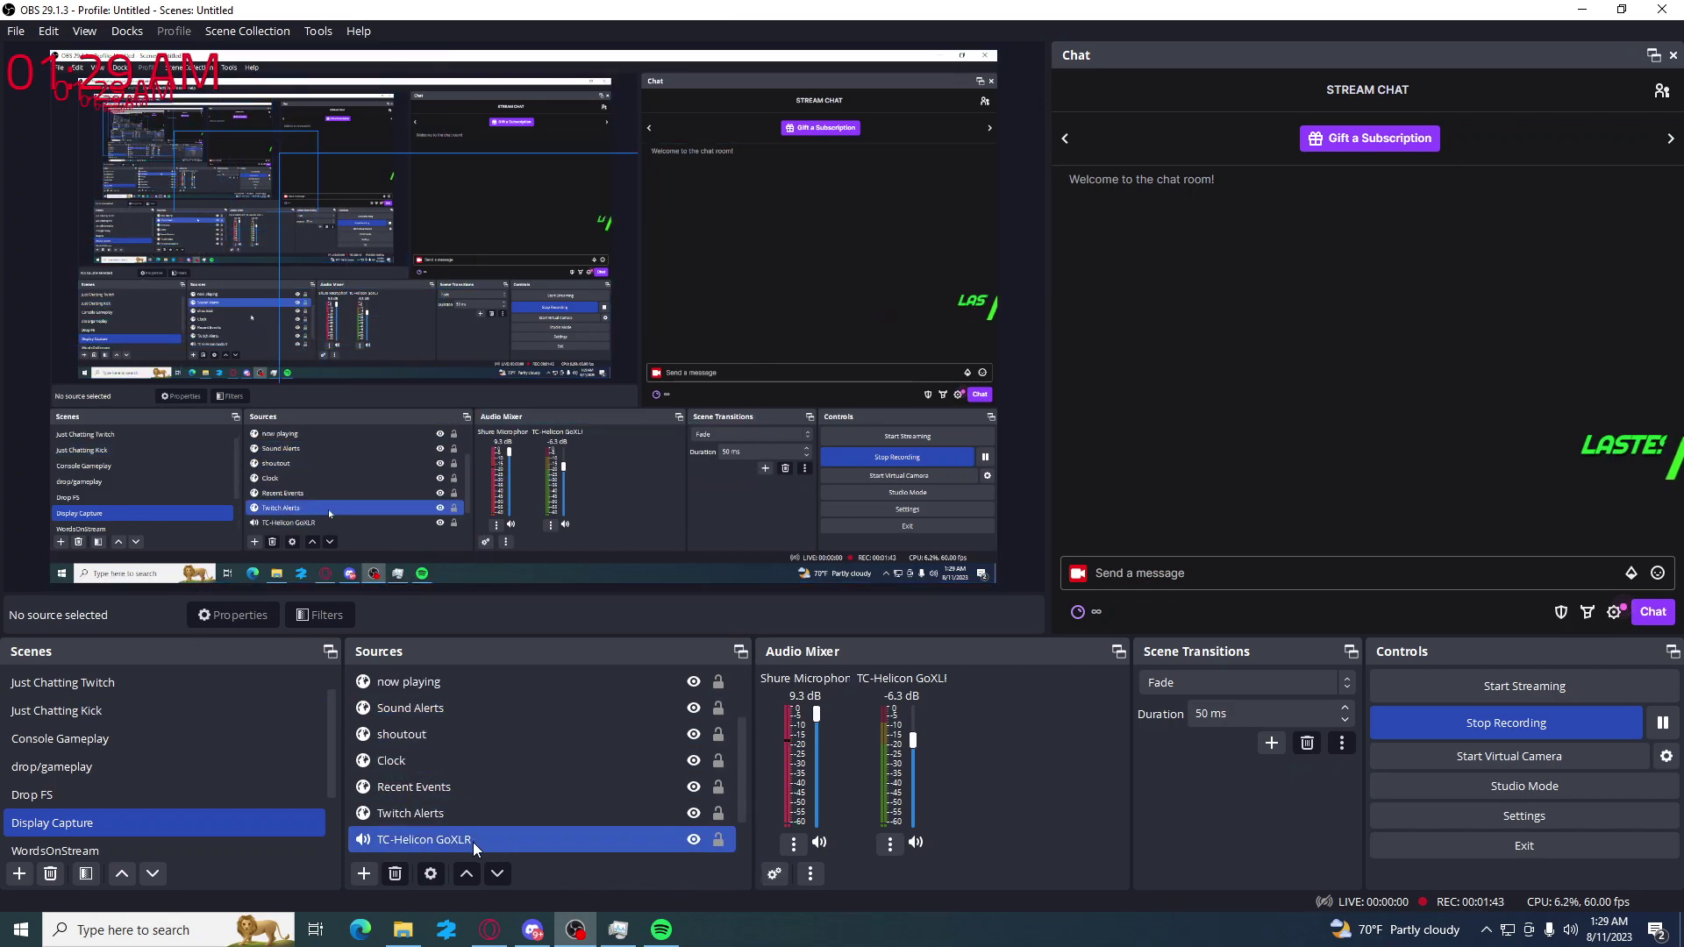
left_click(376, 870)
left_click(451, 523)
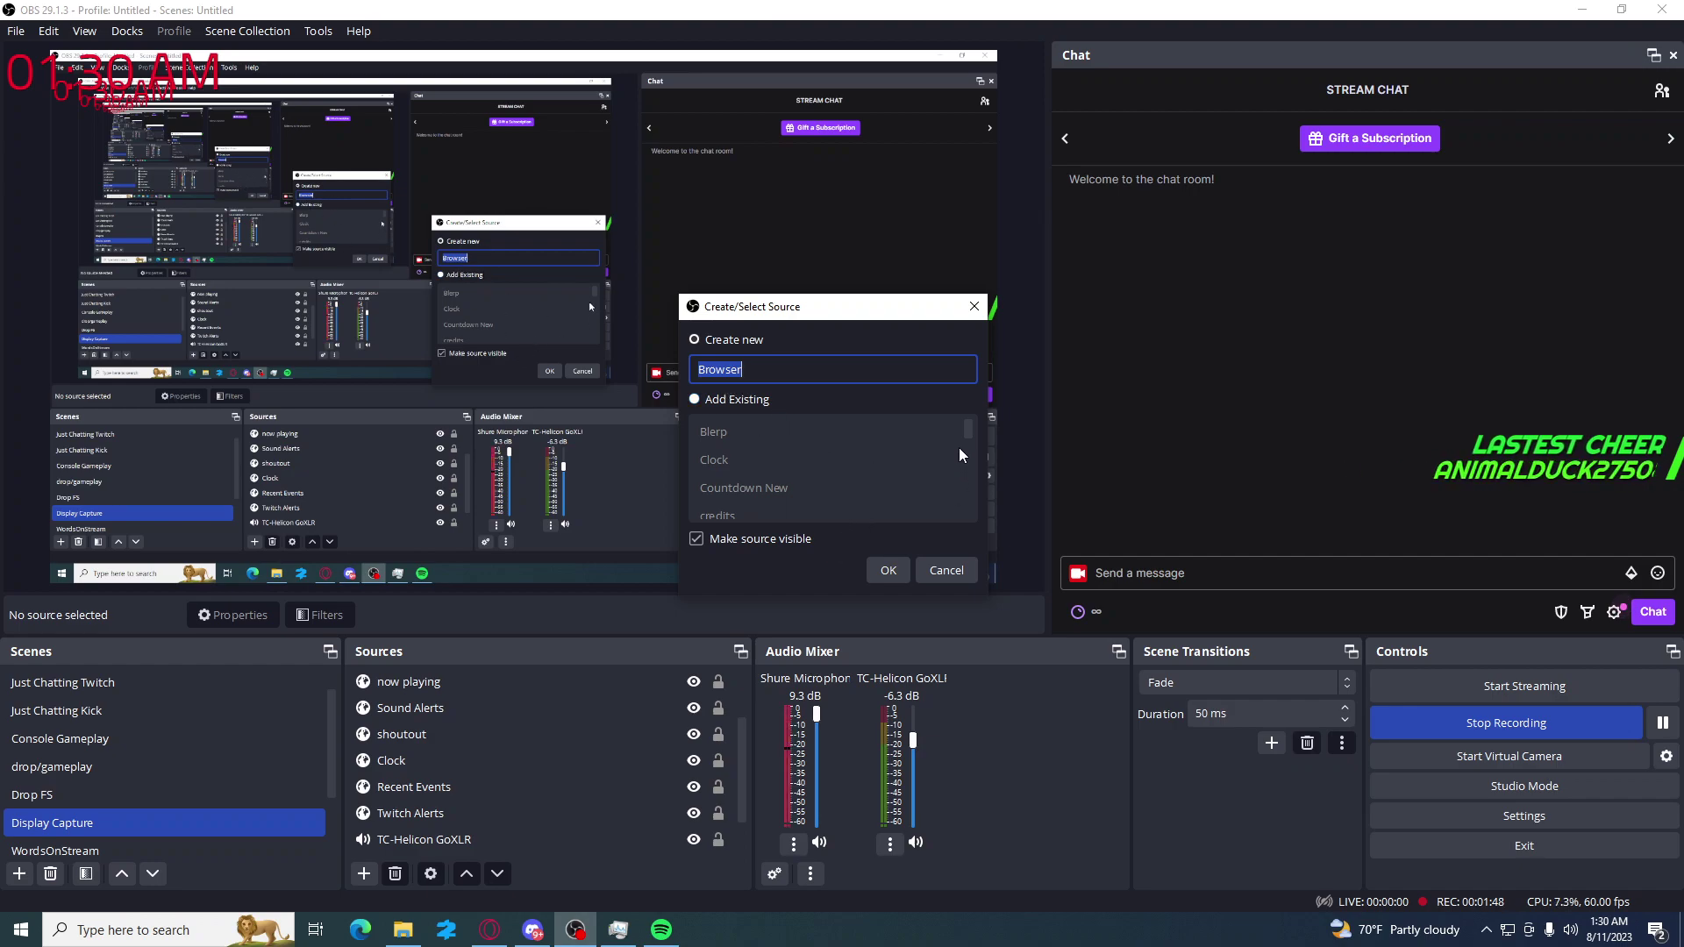
left_click(739, 399)
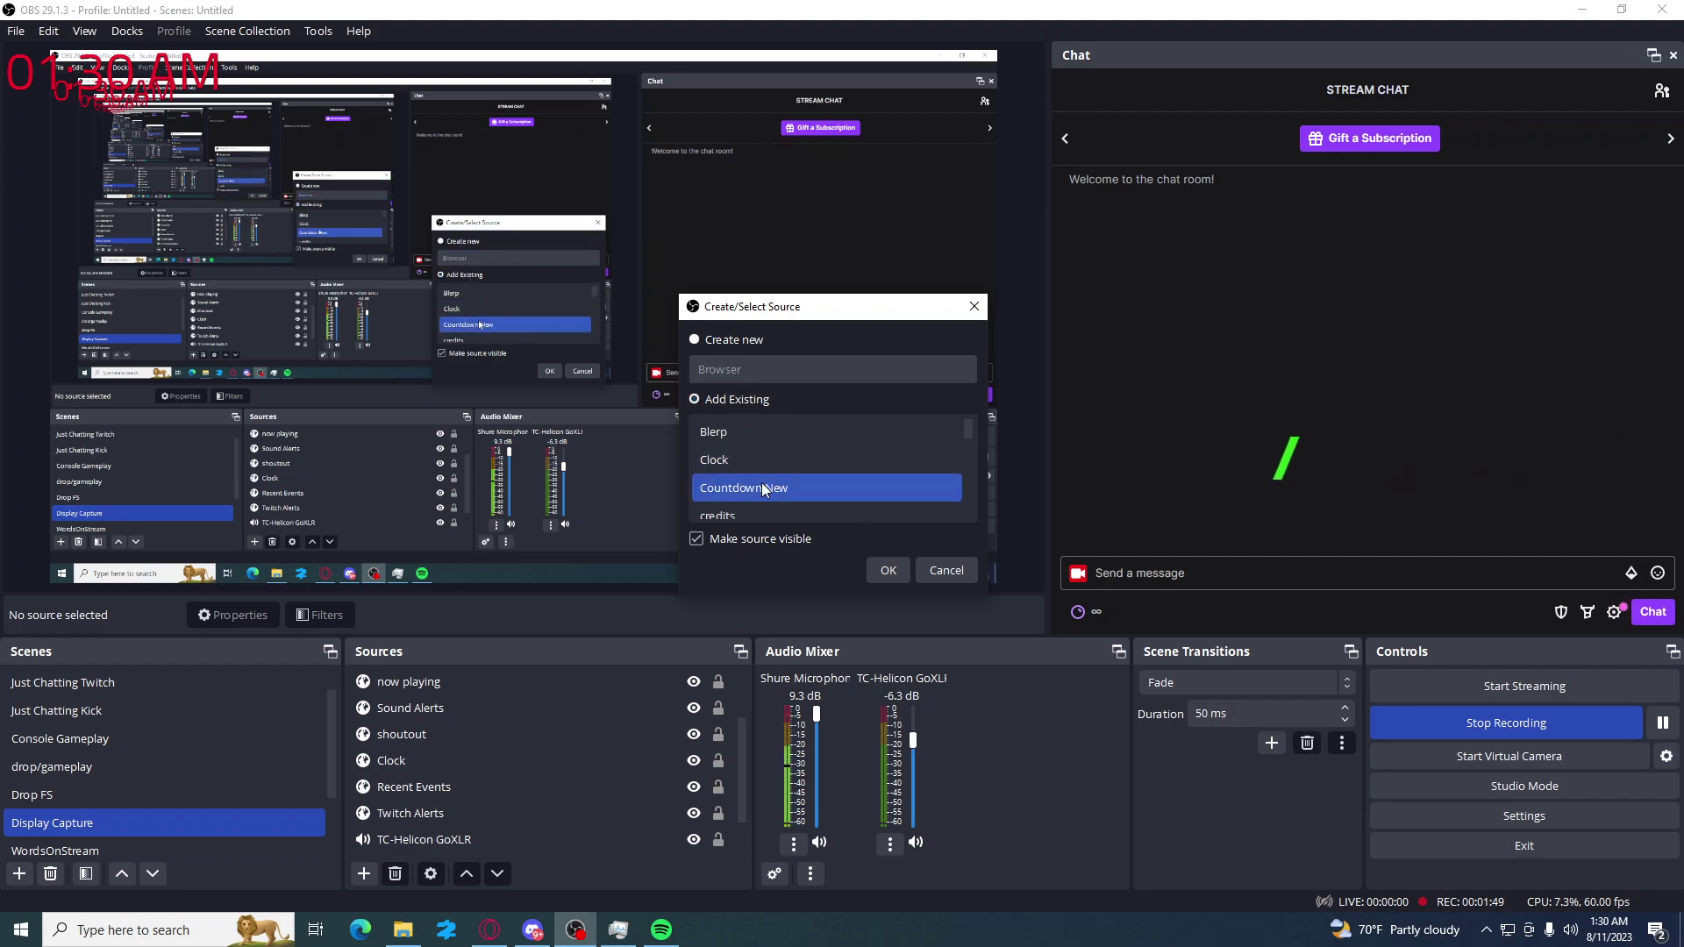
scroll(762, 483, "down", 5)
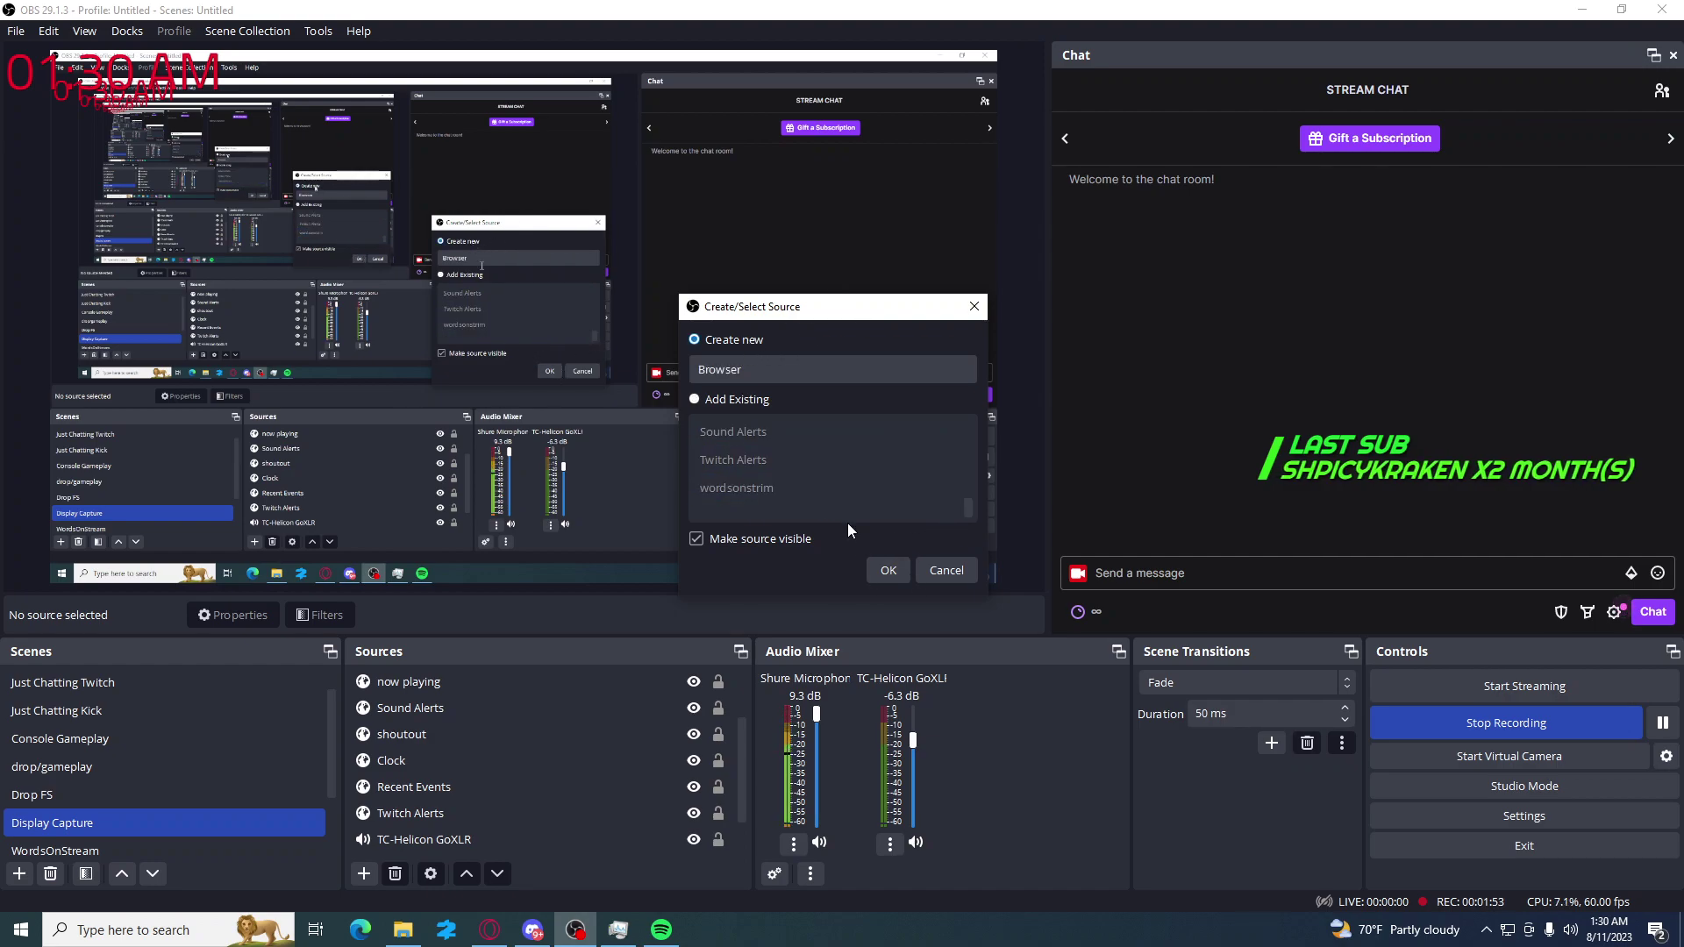
left_click(693, 339)
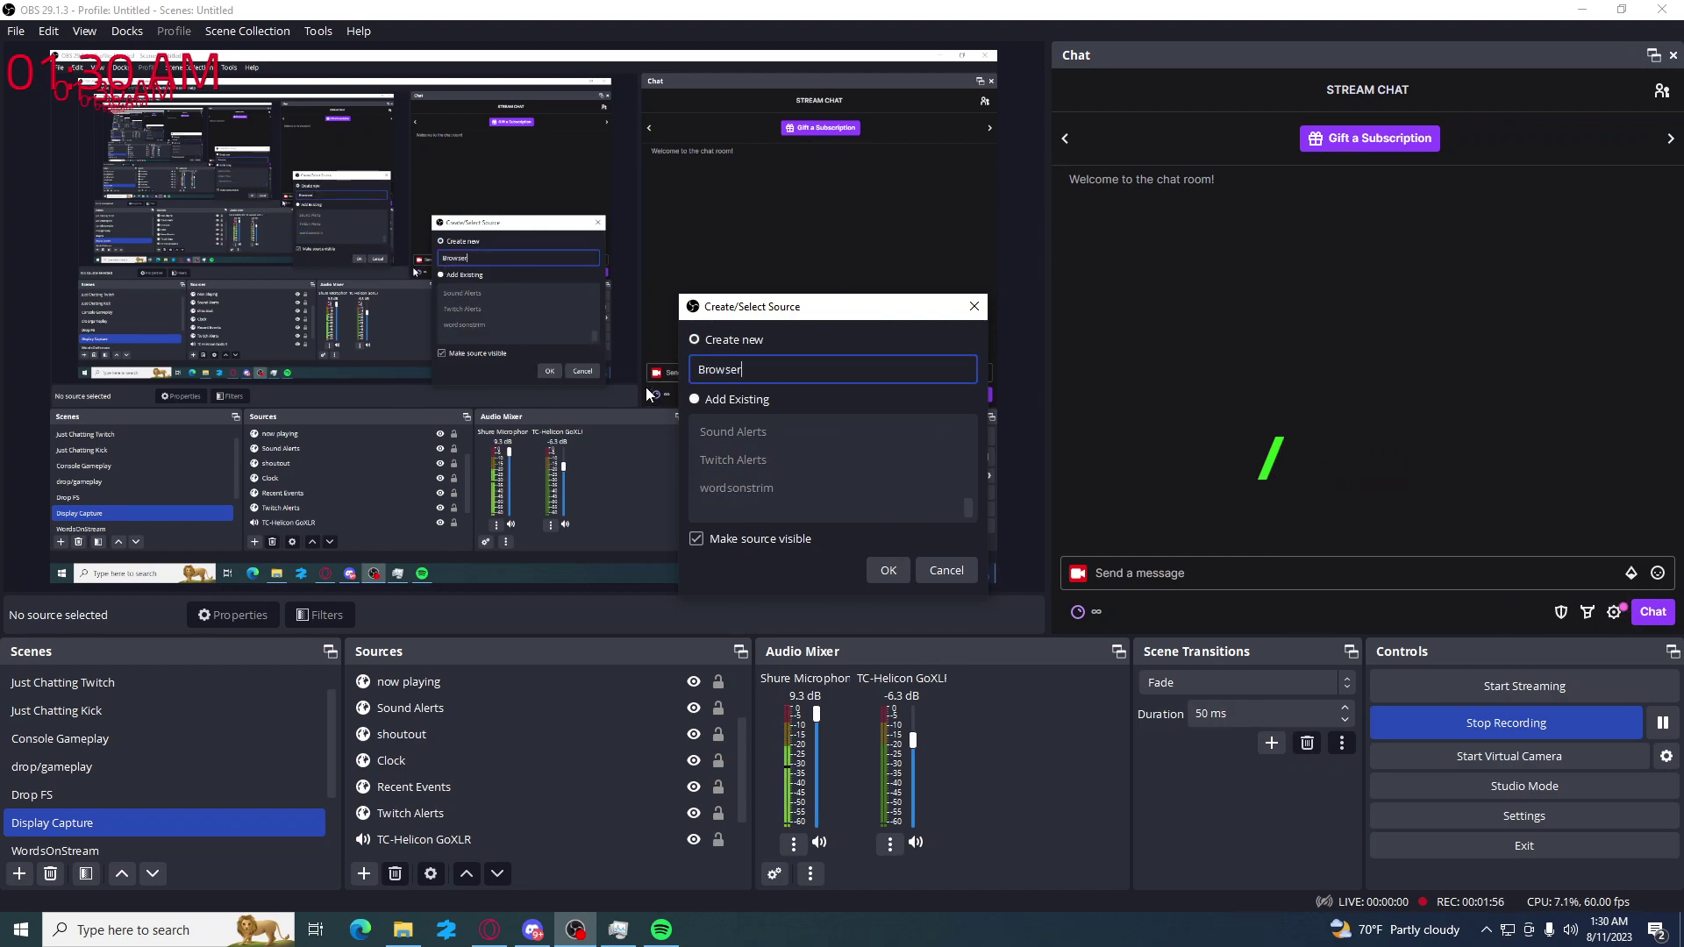
Name the browser source np2 and paste the NowPlaying widget link into its URL field.
type("np2")
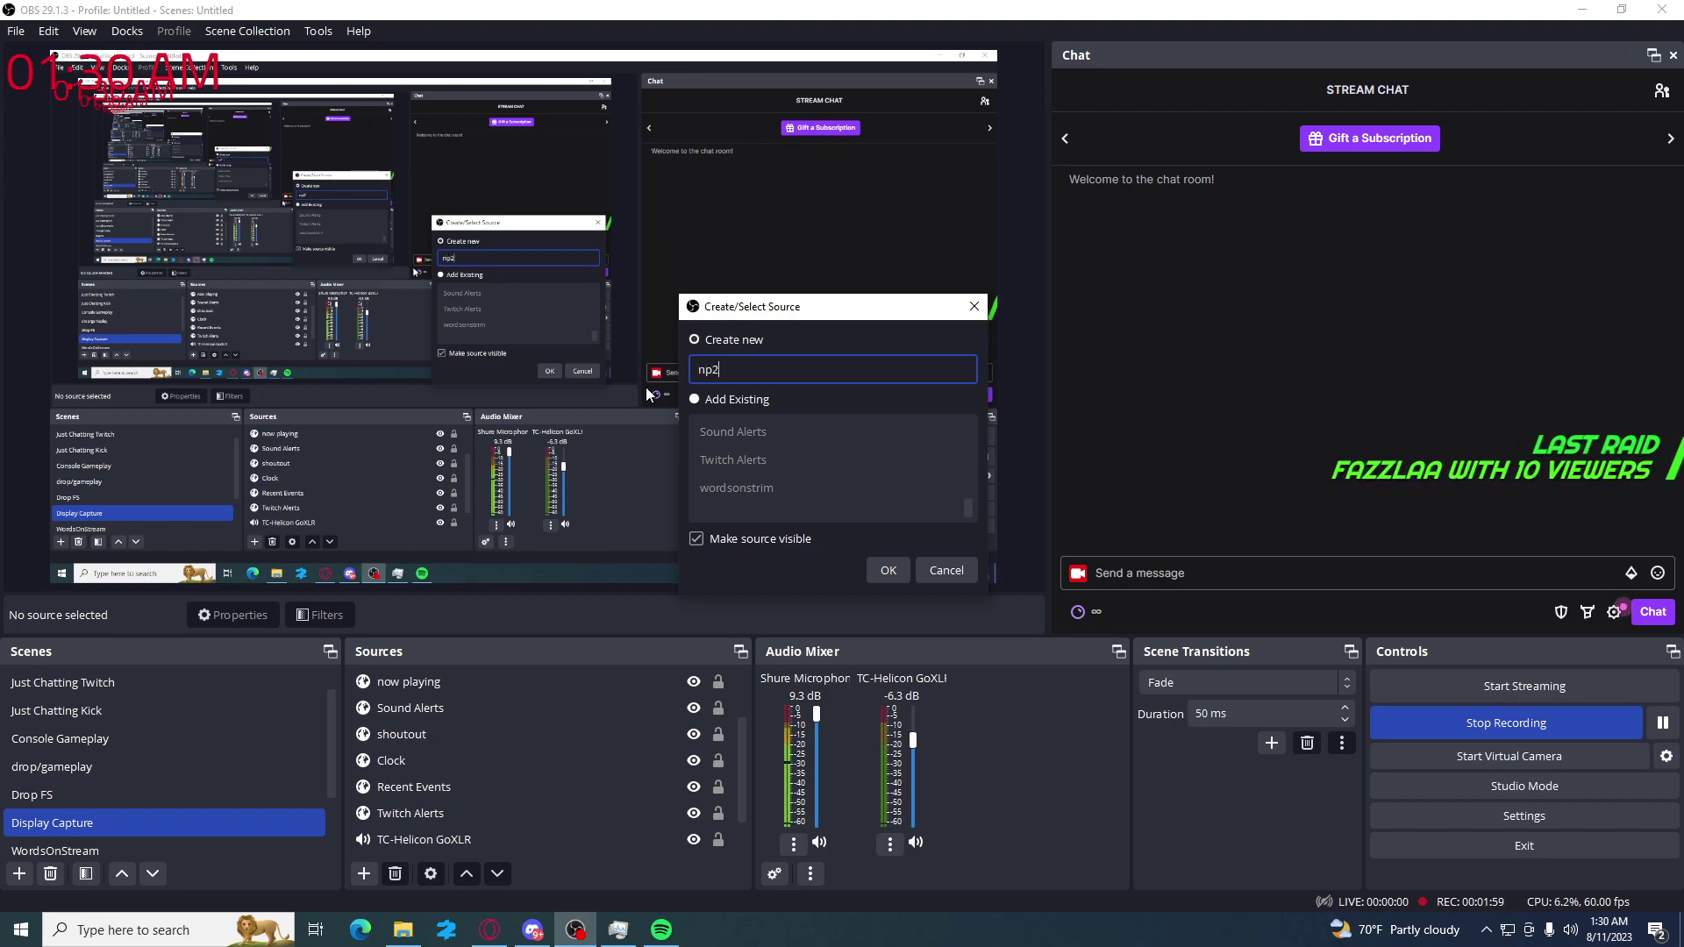
key("Return")
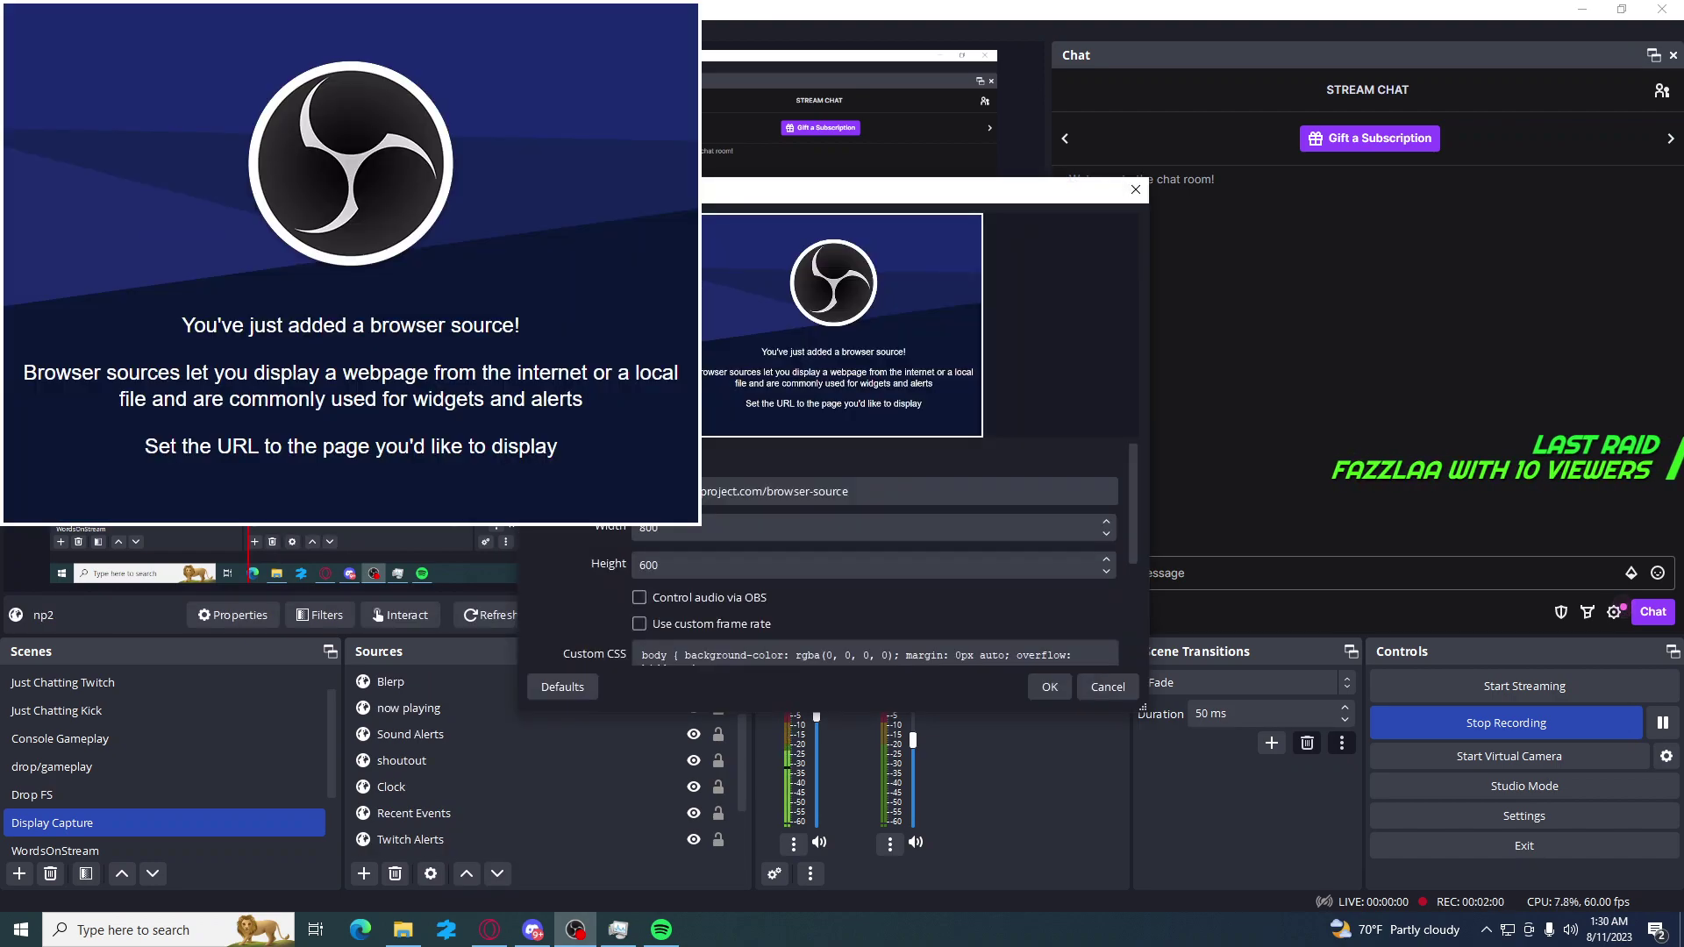
triple_click(871, 493)
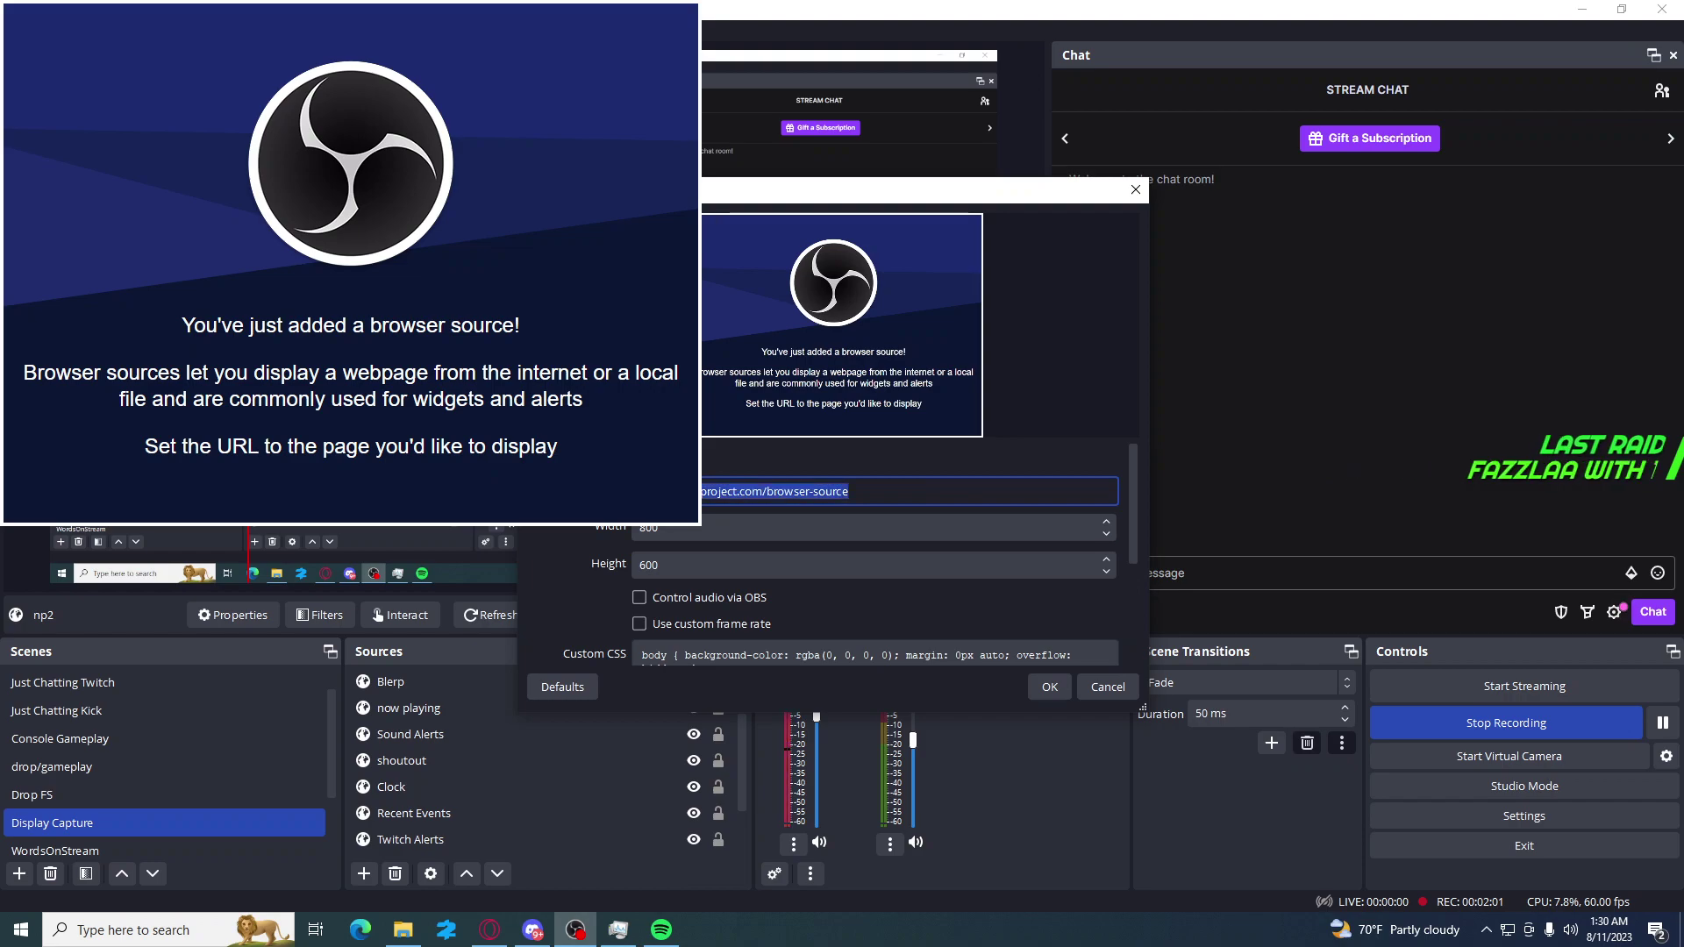
right_click(871, 496)
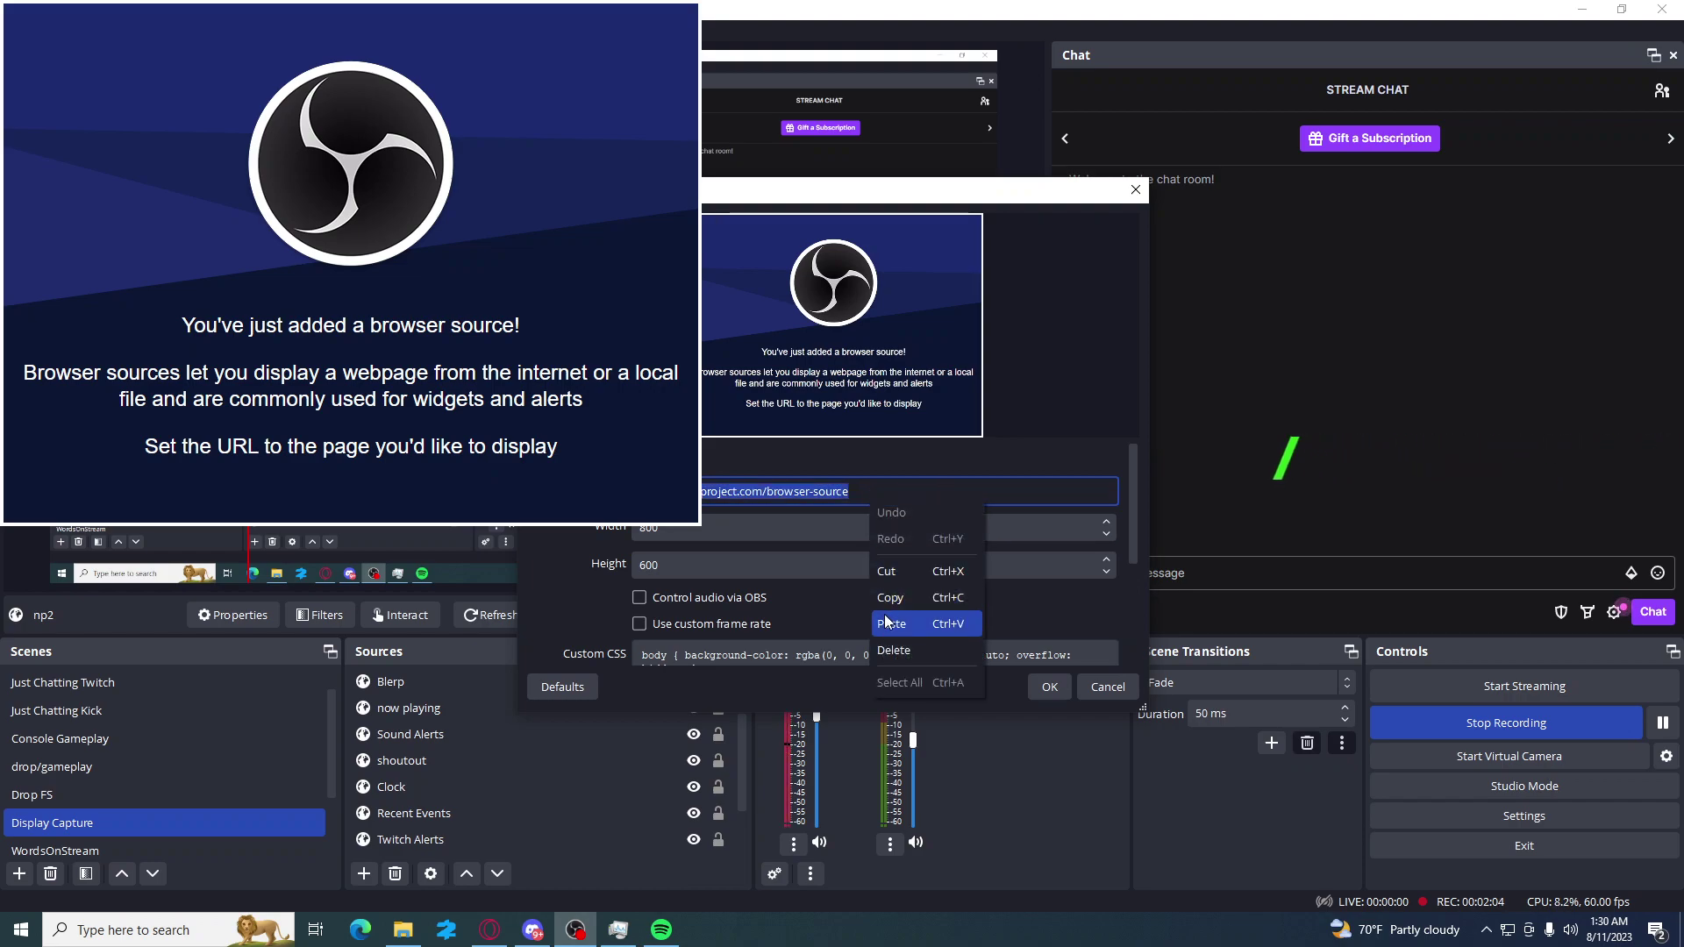
left_click(884, 614)
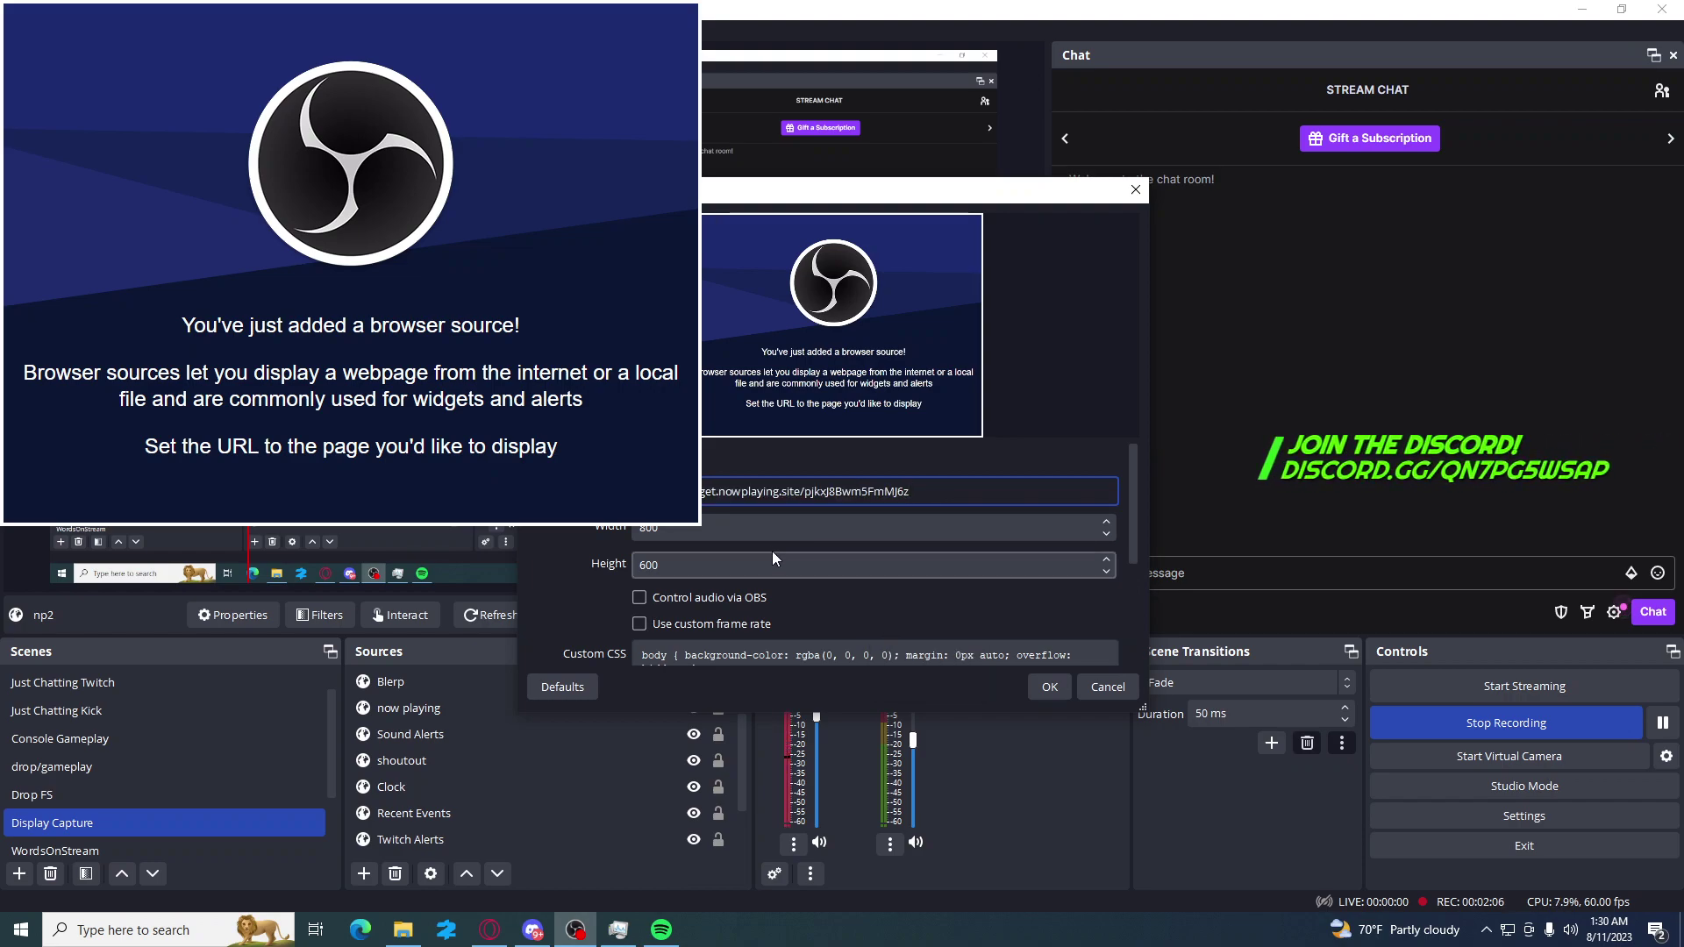
Cancel np2's properties, then delete np2 from the Display Capture sources and confirm removal.
left_click_drag(1134, 535, 1134, 640)
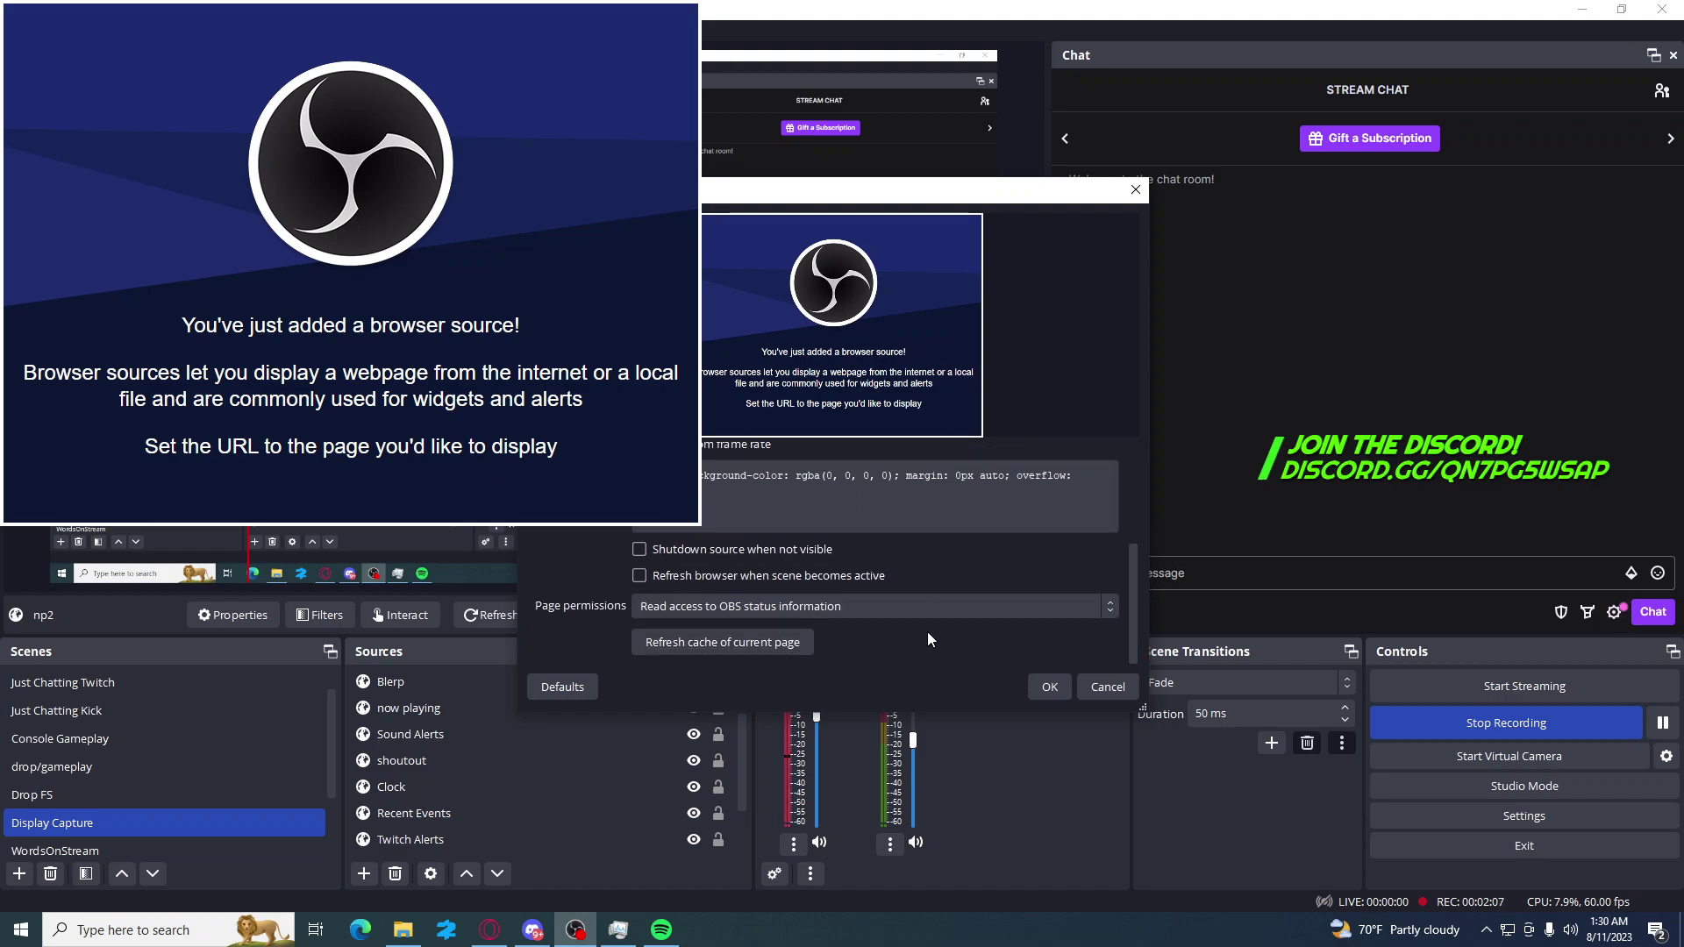
left_click(1109, 687)
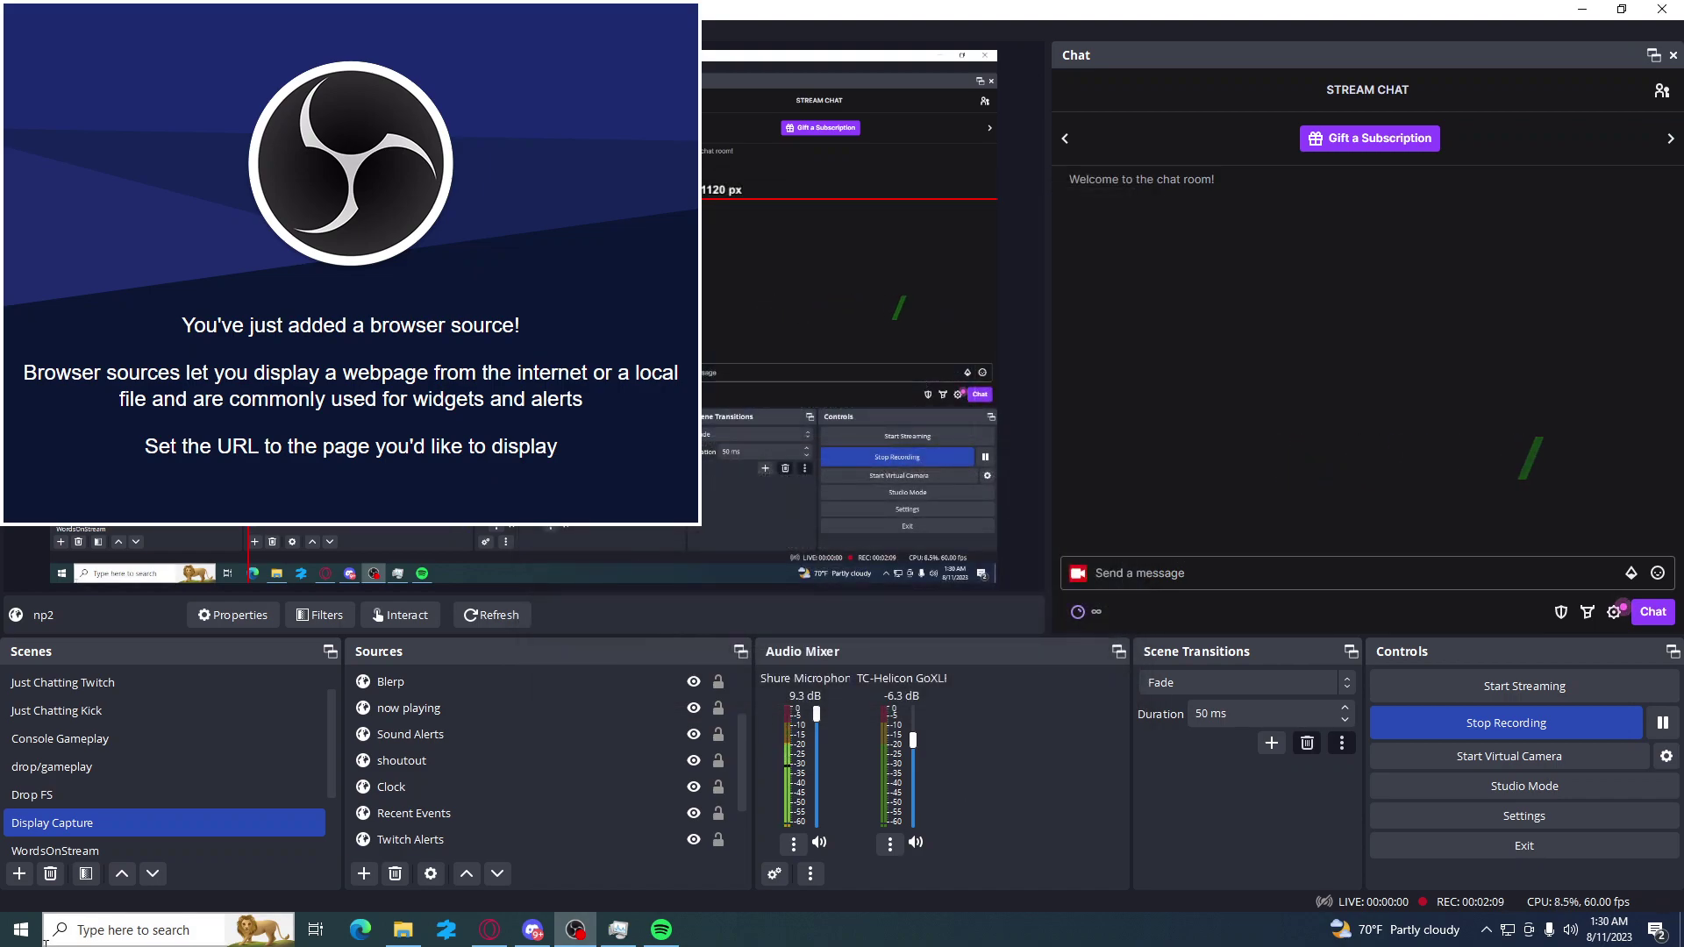
scroll(430, 772, "down", 1)
scroll(430, 770, "up", 2)
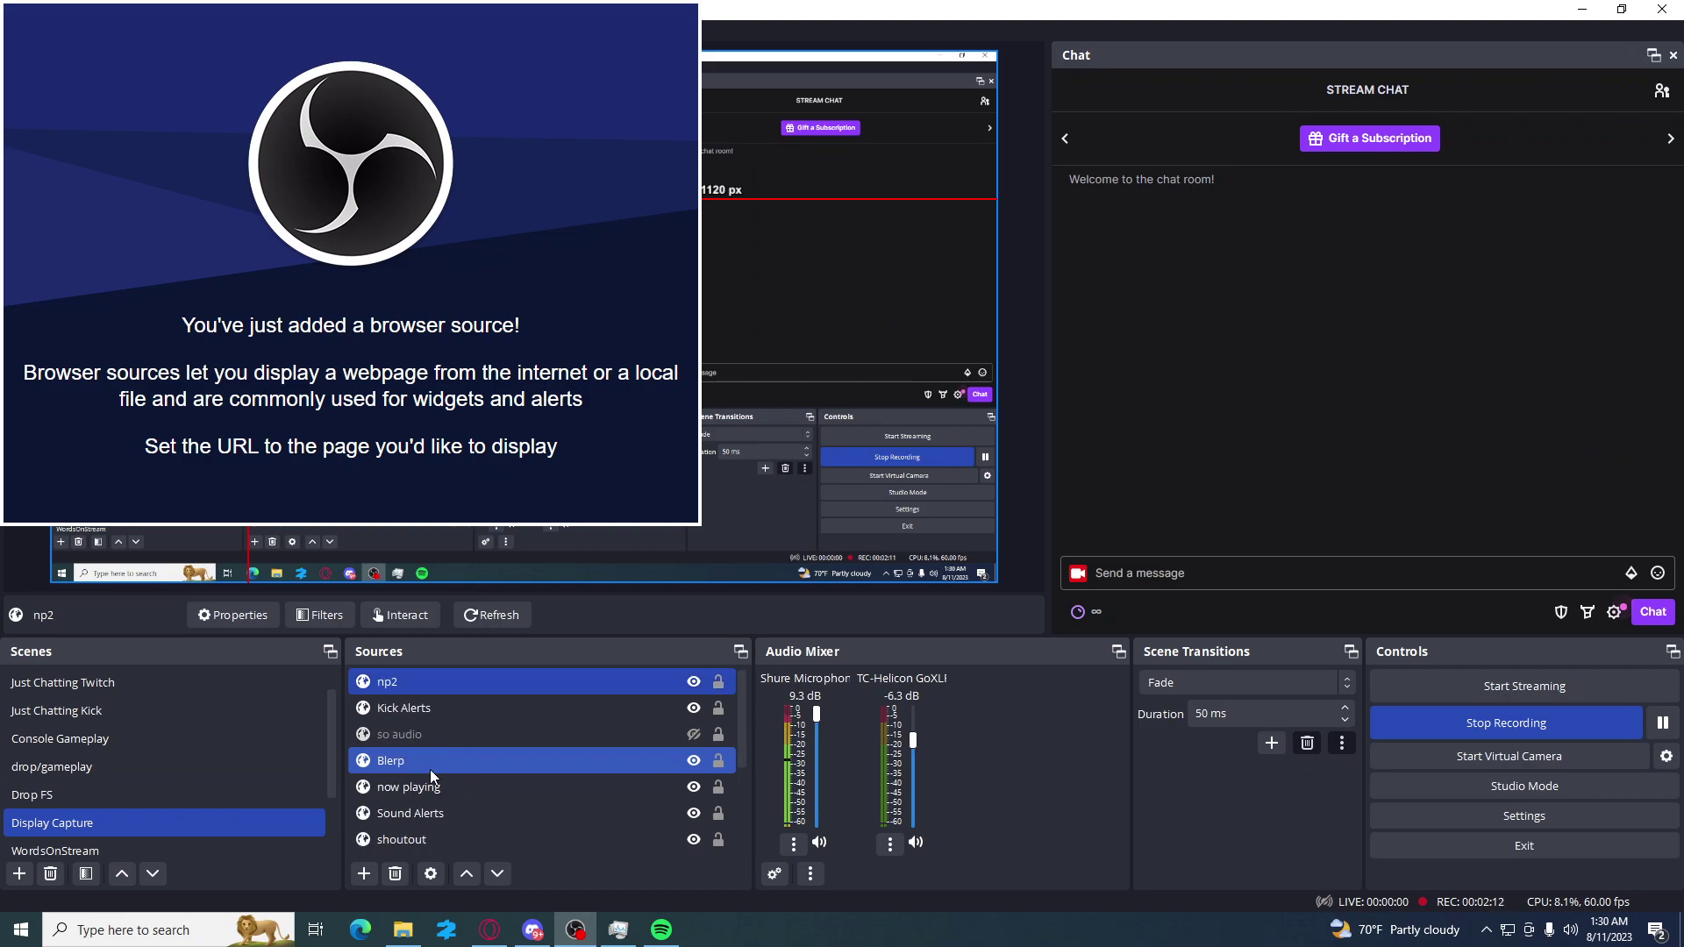
right_click(409, 677)
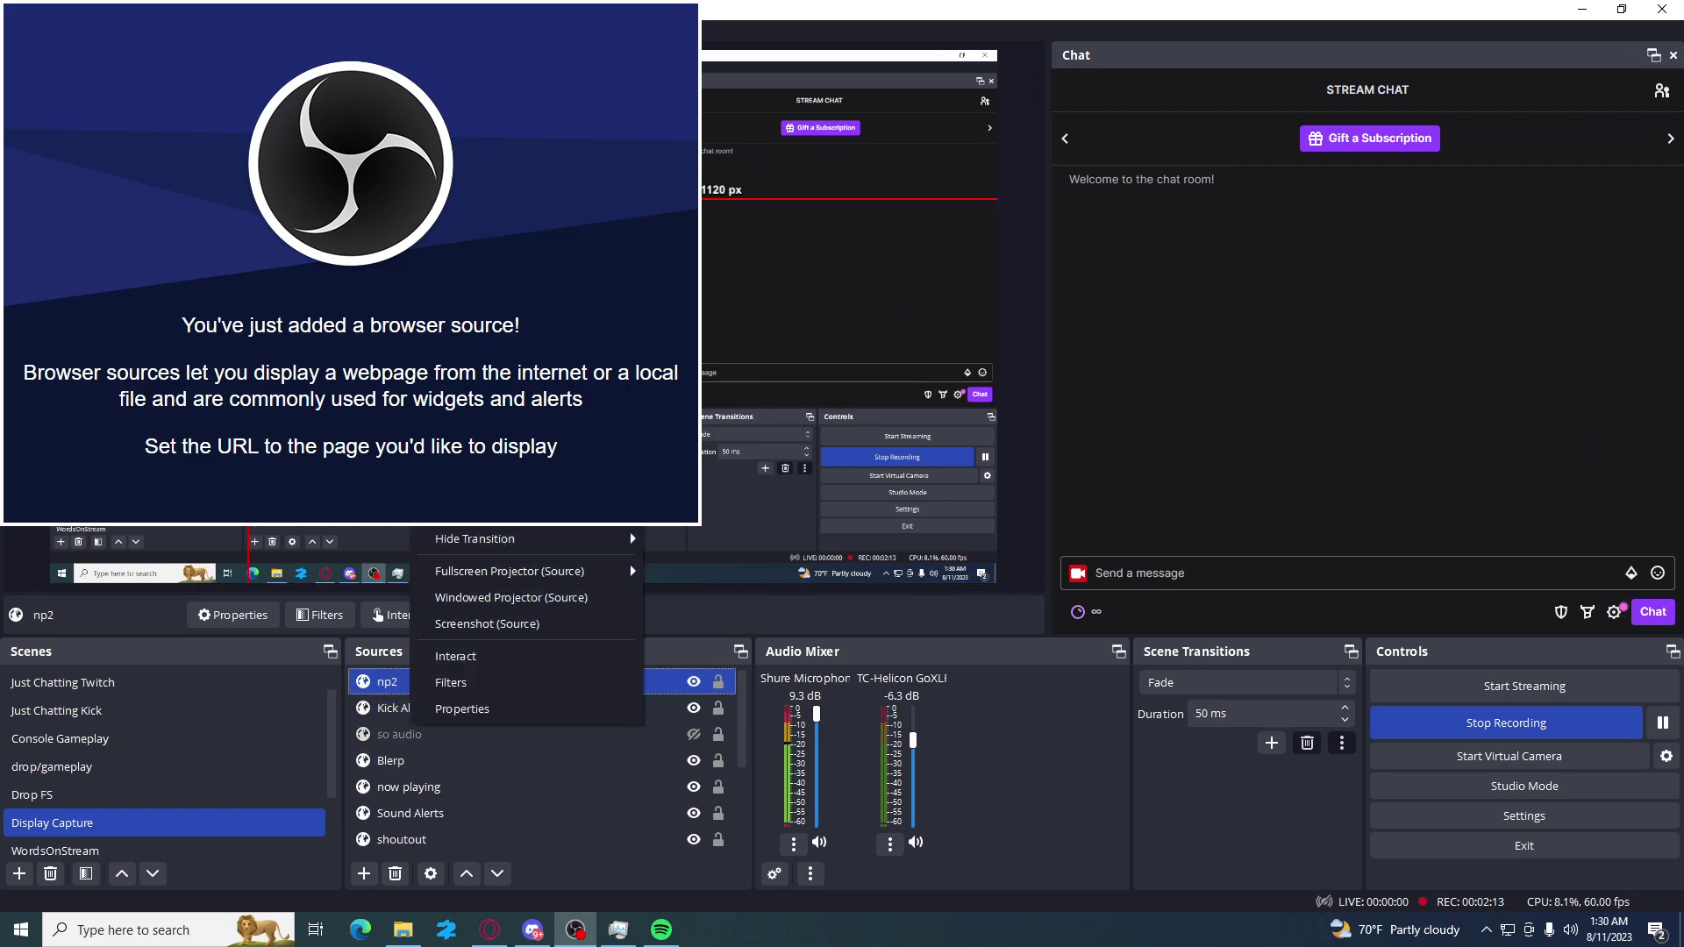
key("Delete")
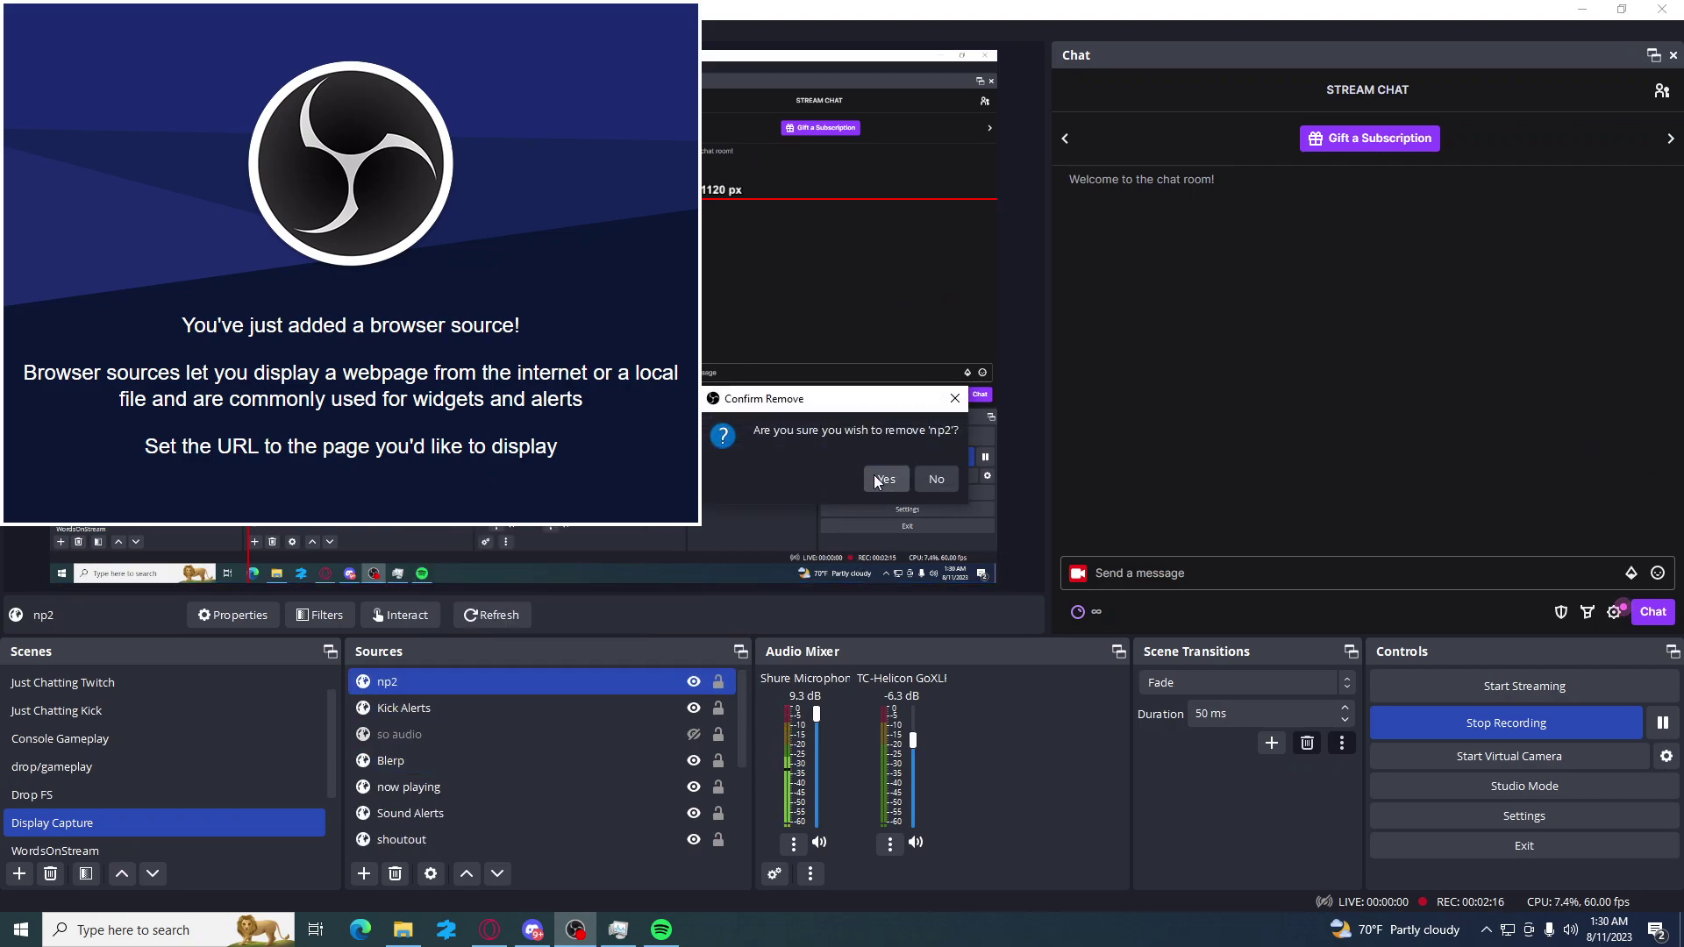
left_click(882, 479)
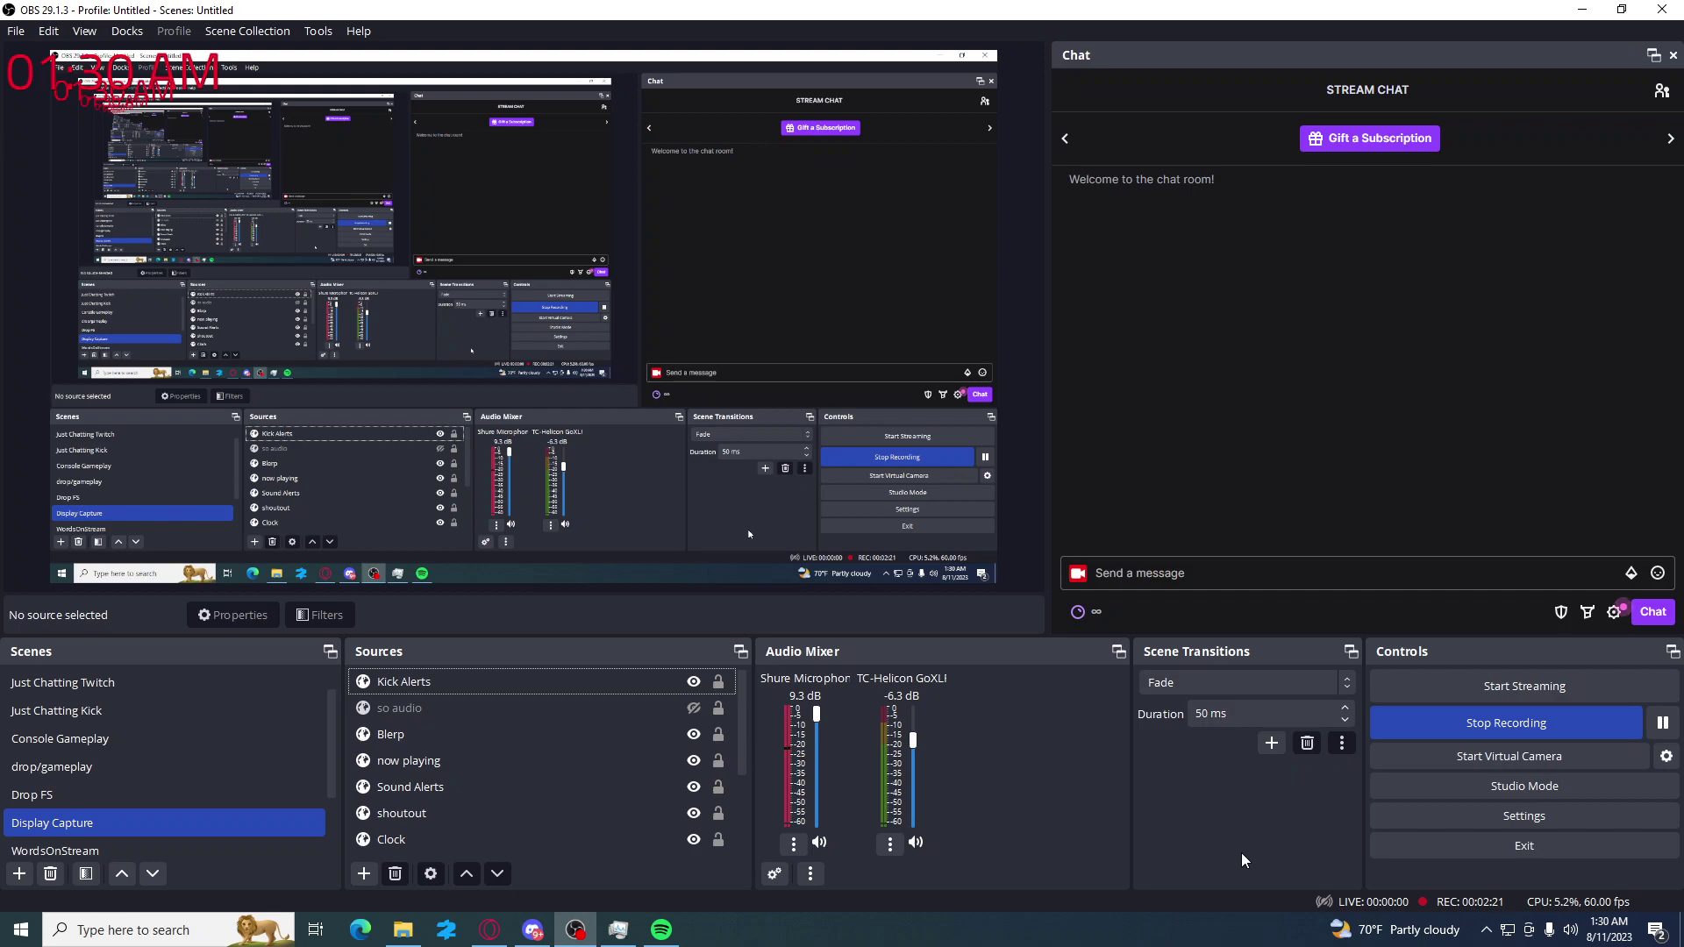
Play NEFFEX's 'Till I Let Go' from Spotify's stream playlist, lower the volume slightly, and return to OBS.
left_click(661, 932)
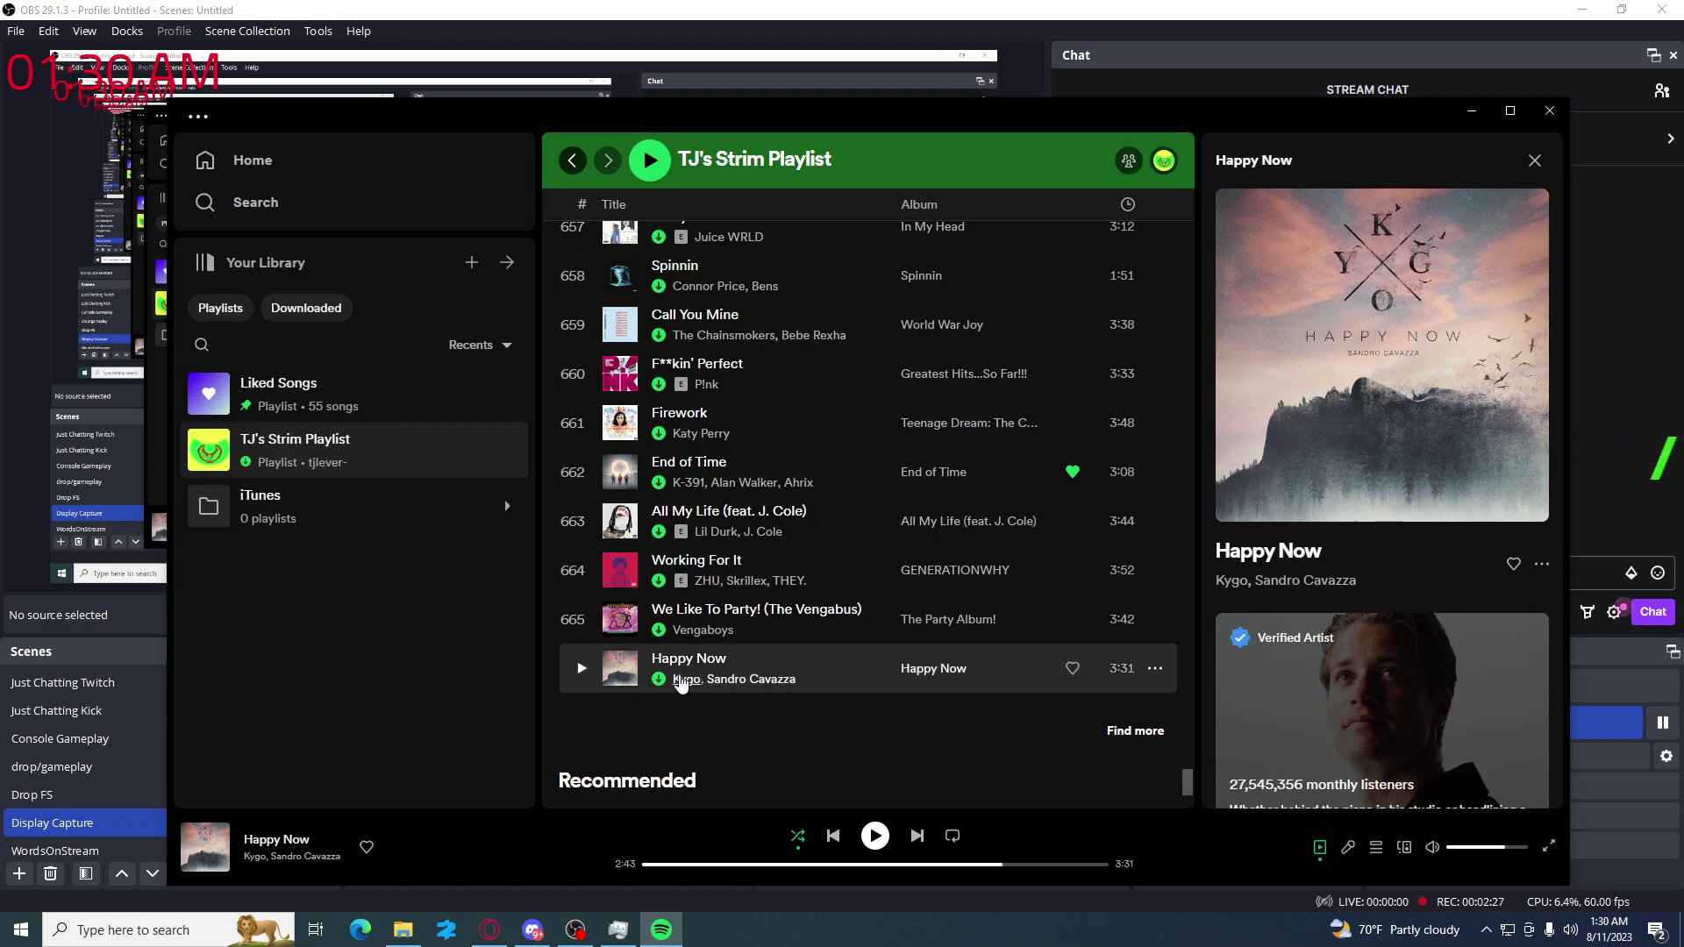
scroll(720, 609, "up", 12)
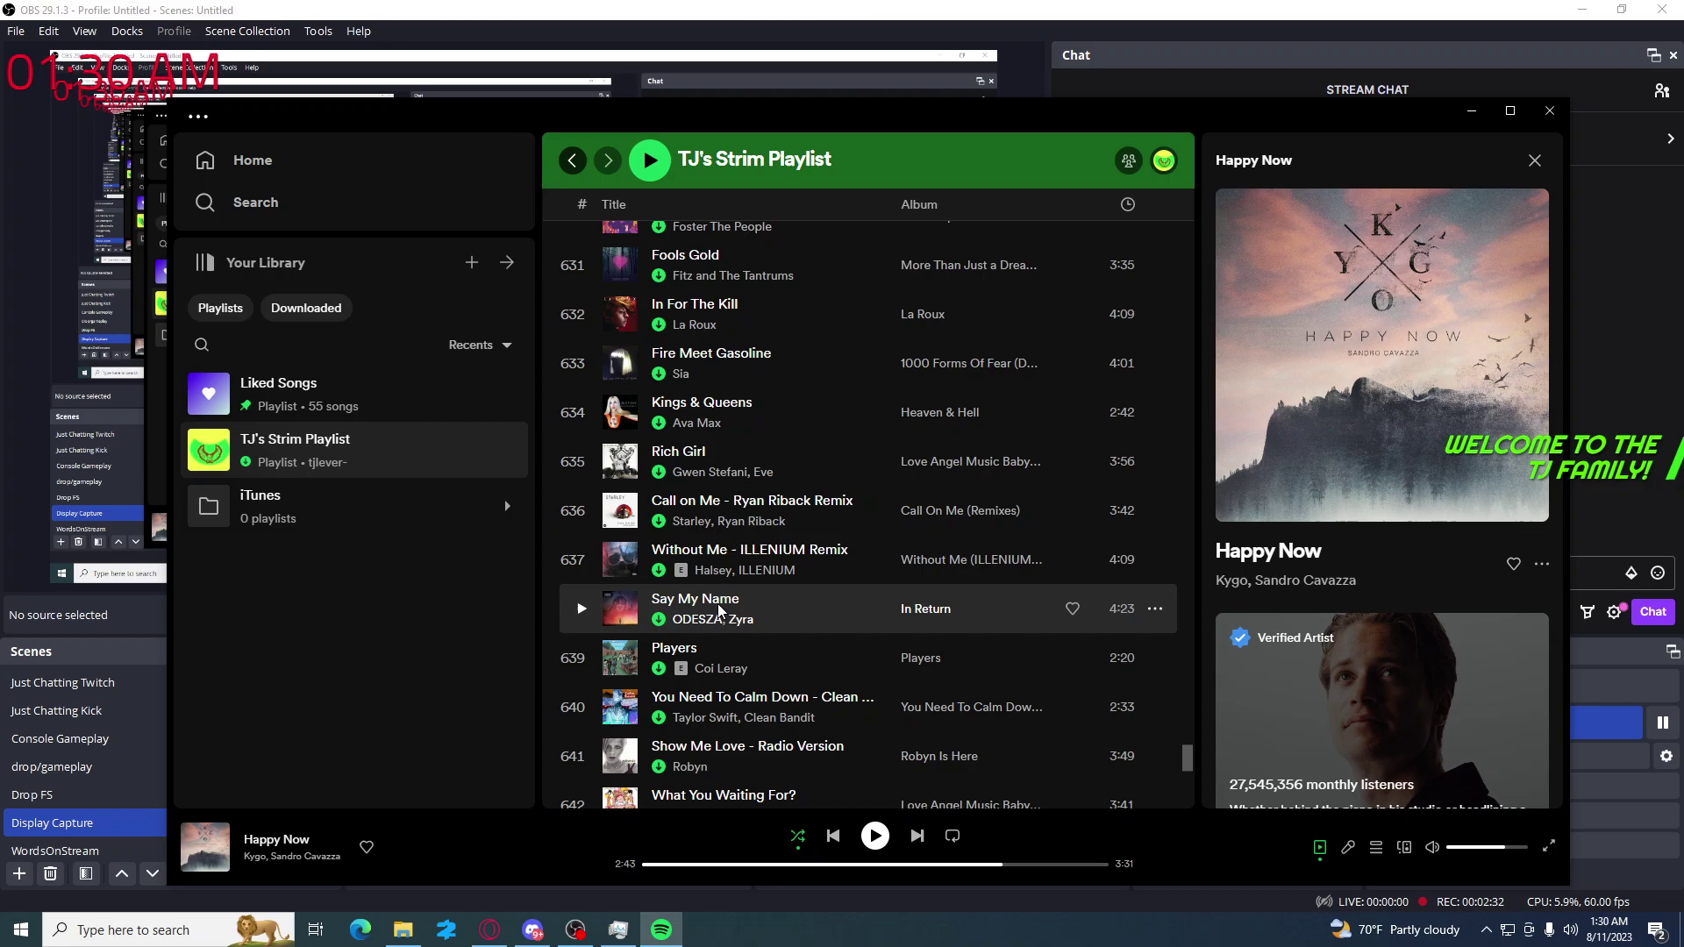
scroll(719, 609, "up", 6)
scroll(719, 611, "up", 14)
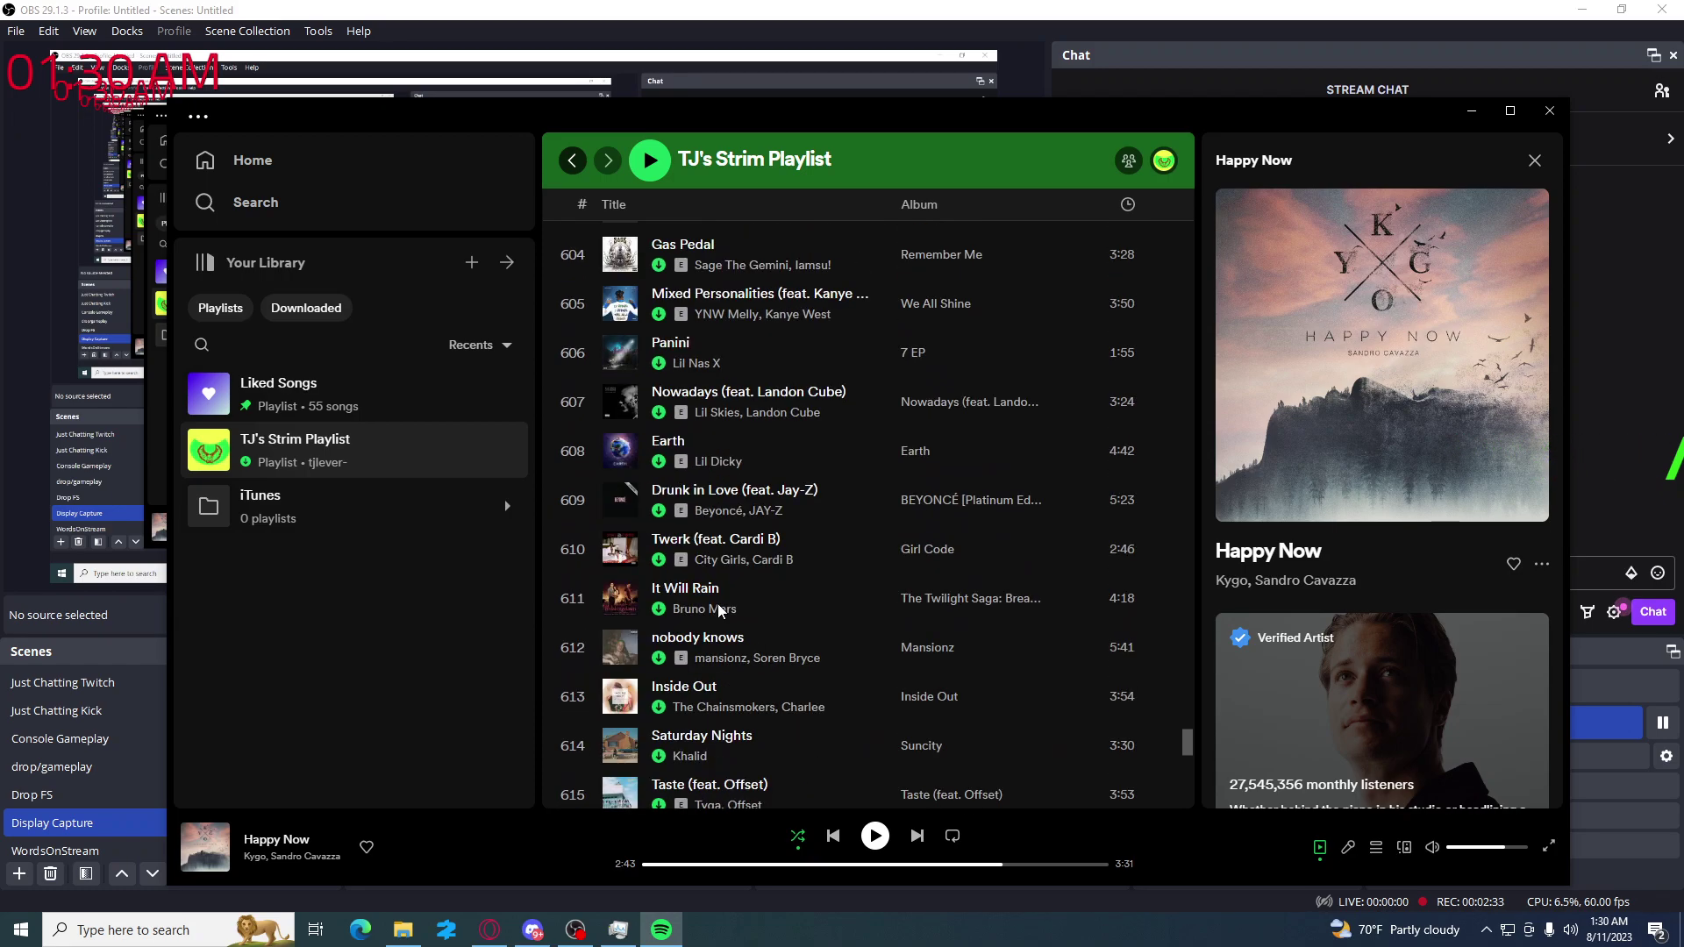
scroll(719, 609, "up", 8)
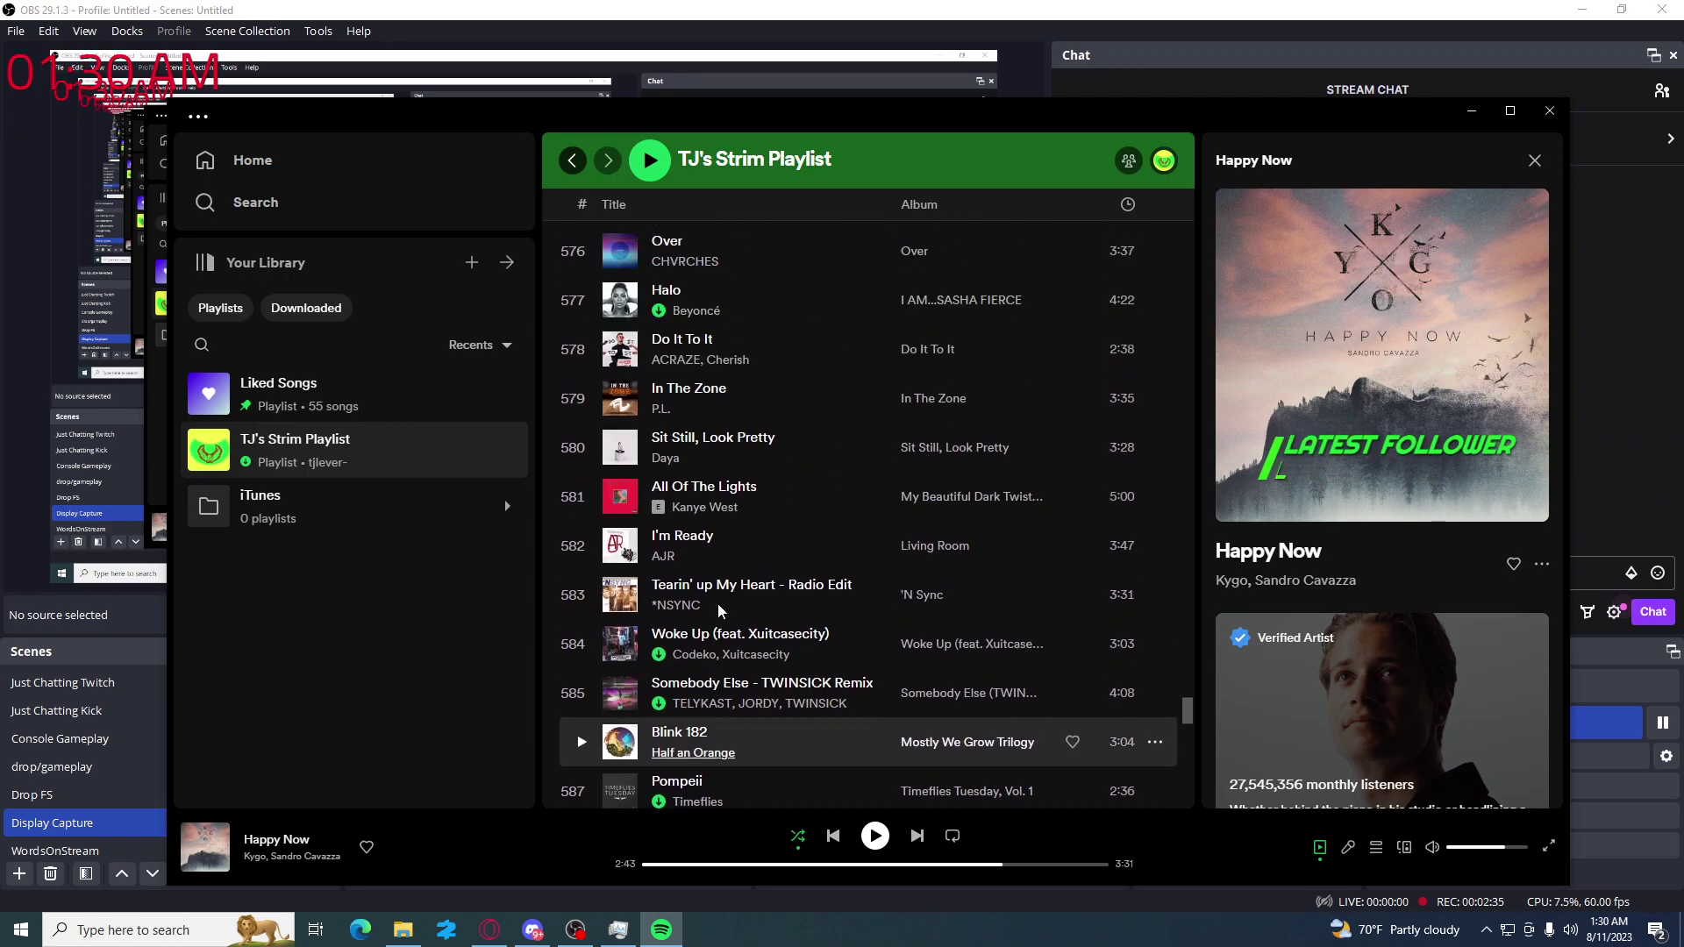
scroll(719, 610, "up", 4)
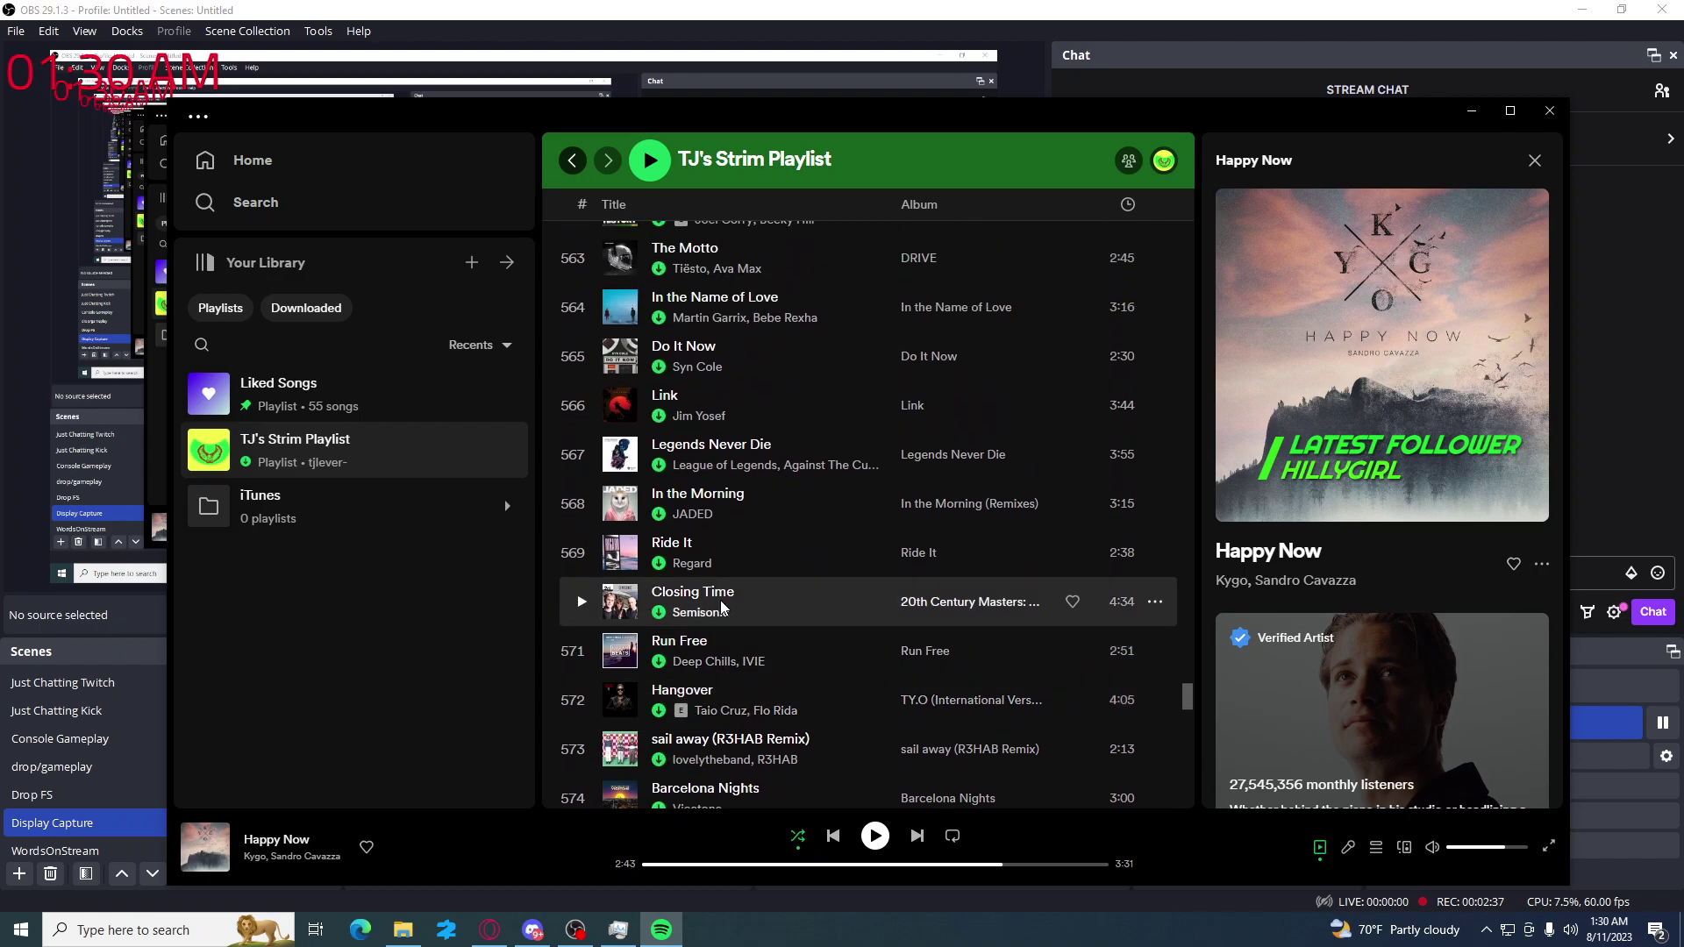
scroll(722, 607, "up", 9)
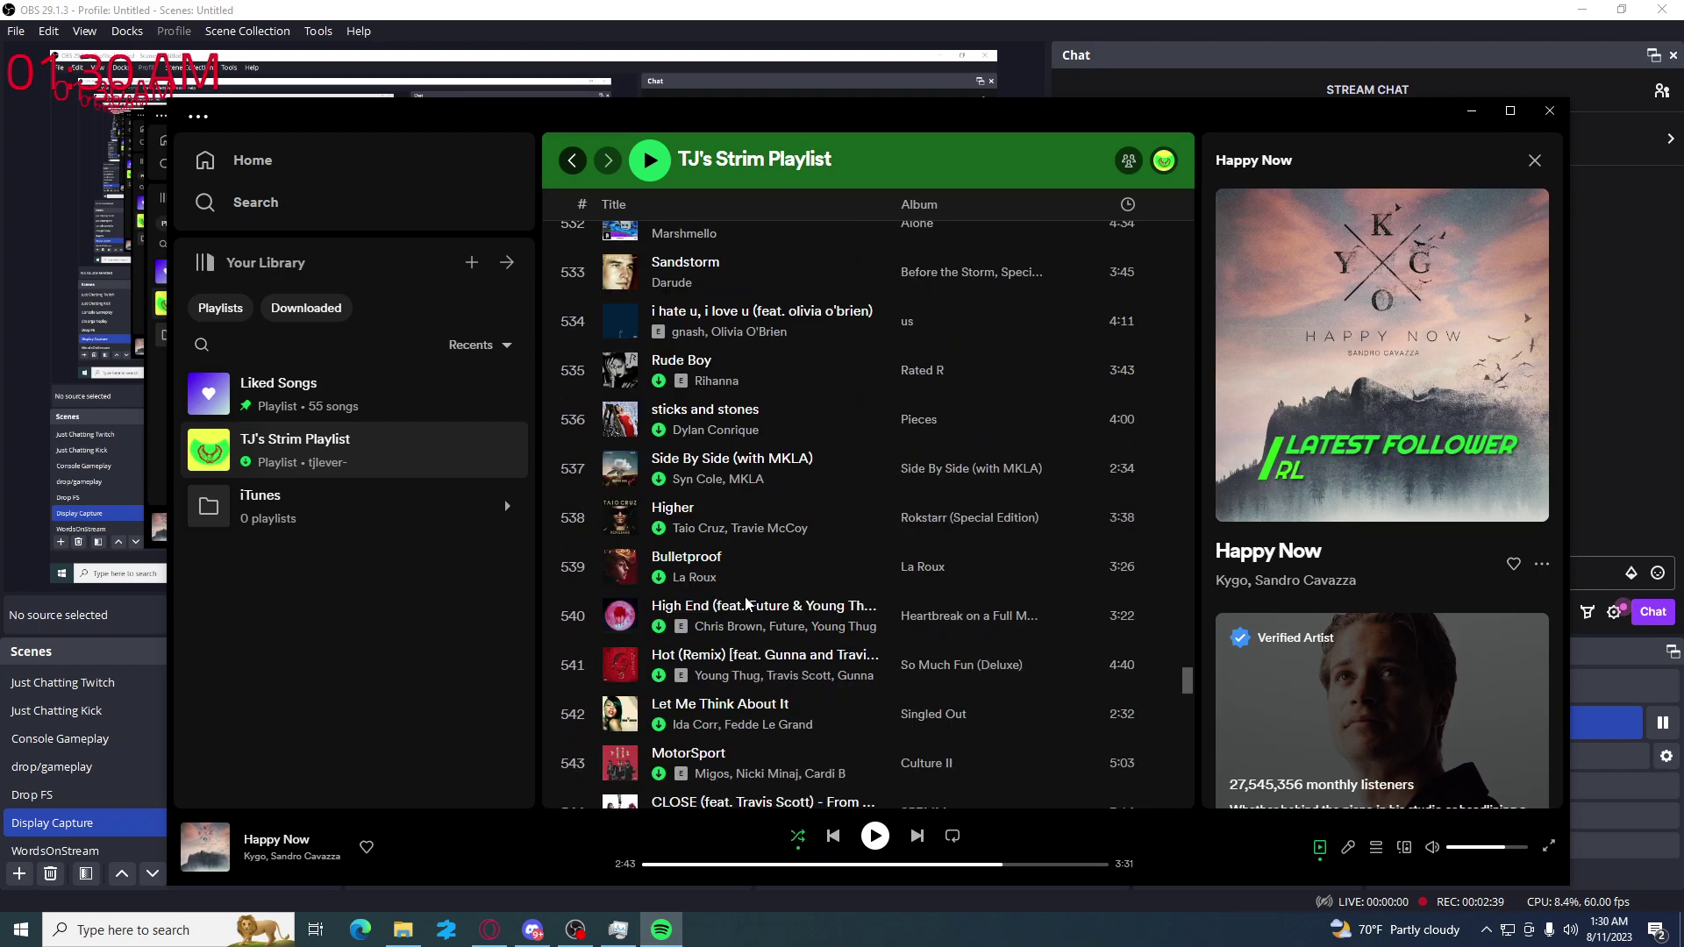
left_click_drag(1187, 662, 1187, 432)
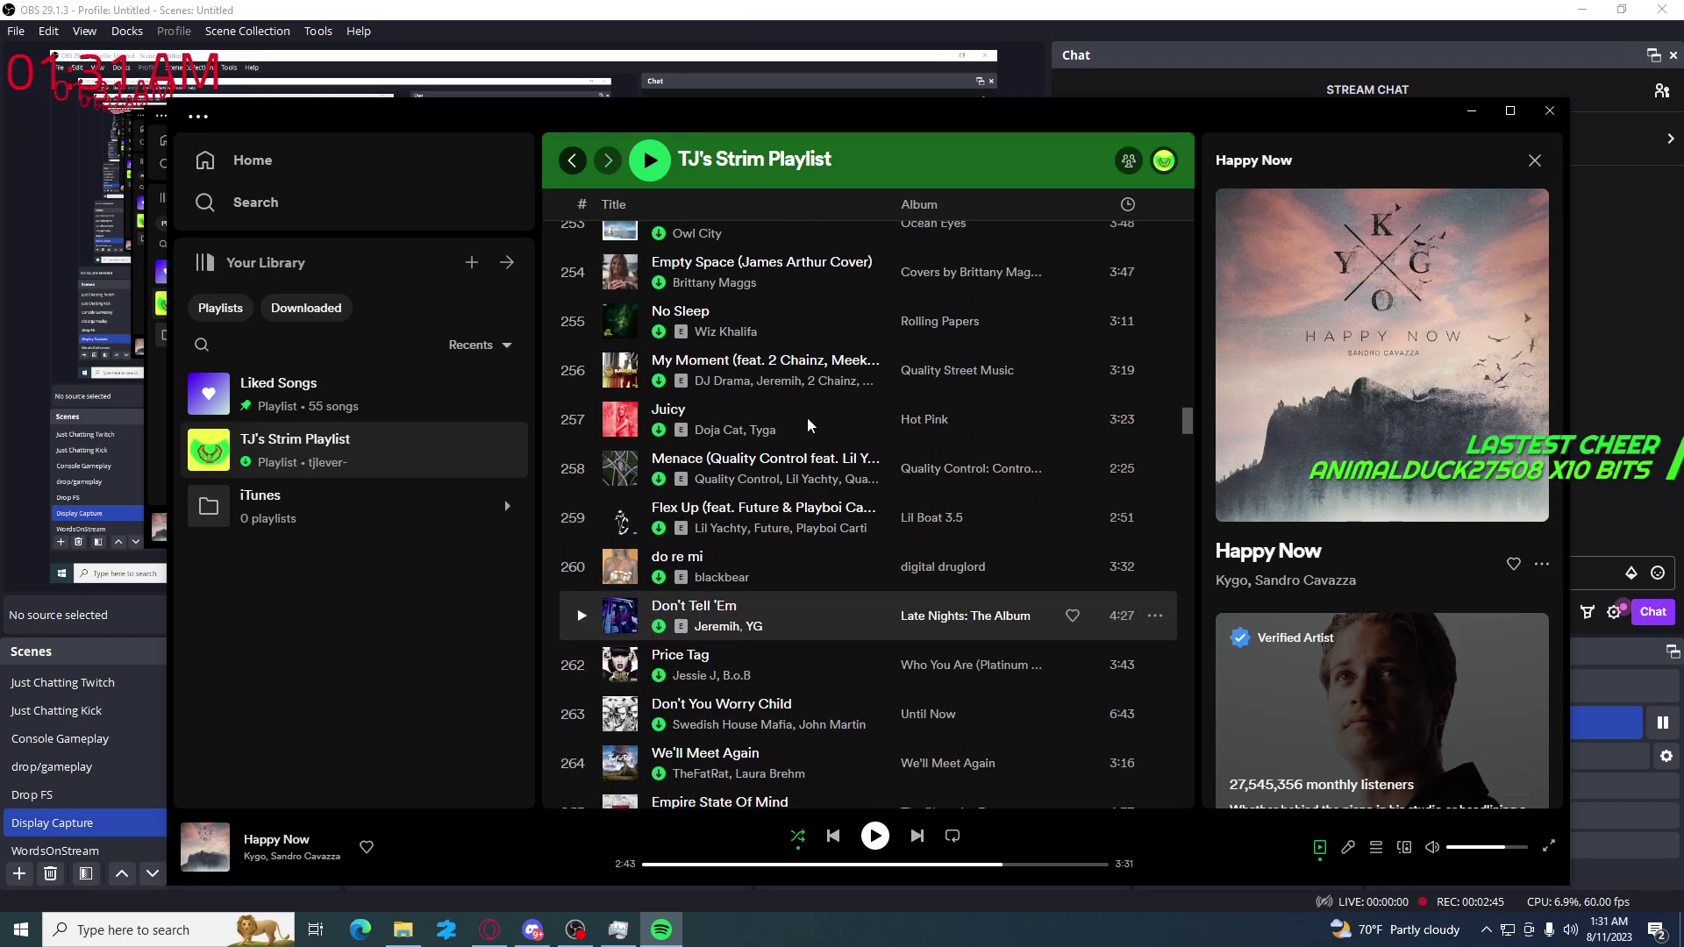
scroll(808, 425, "up", 6)
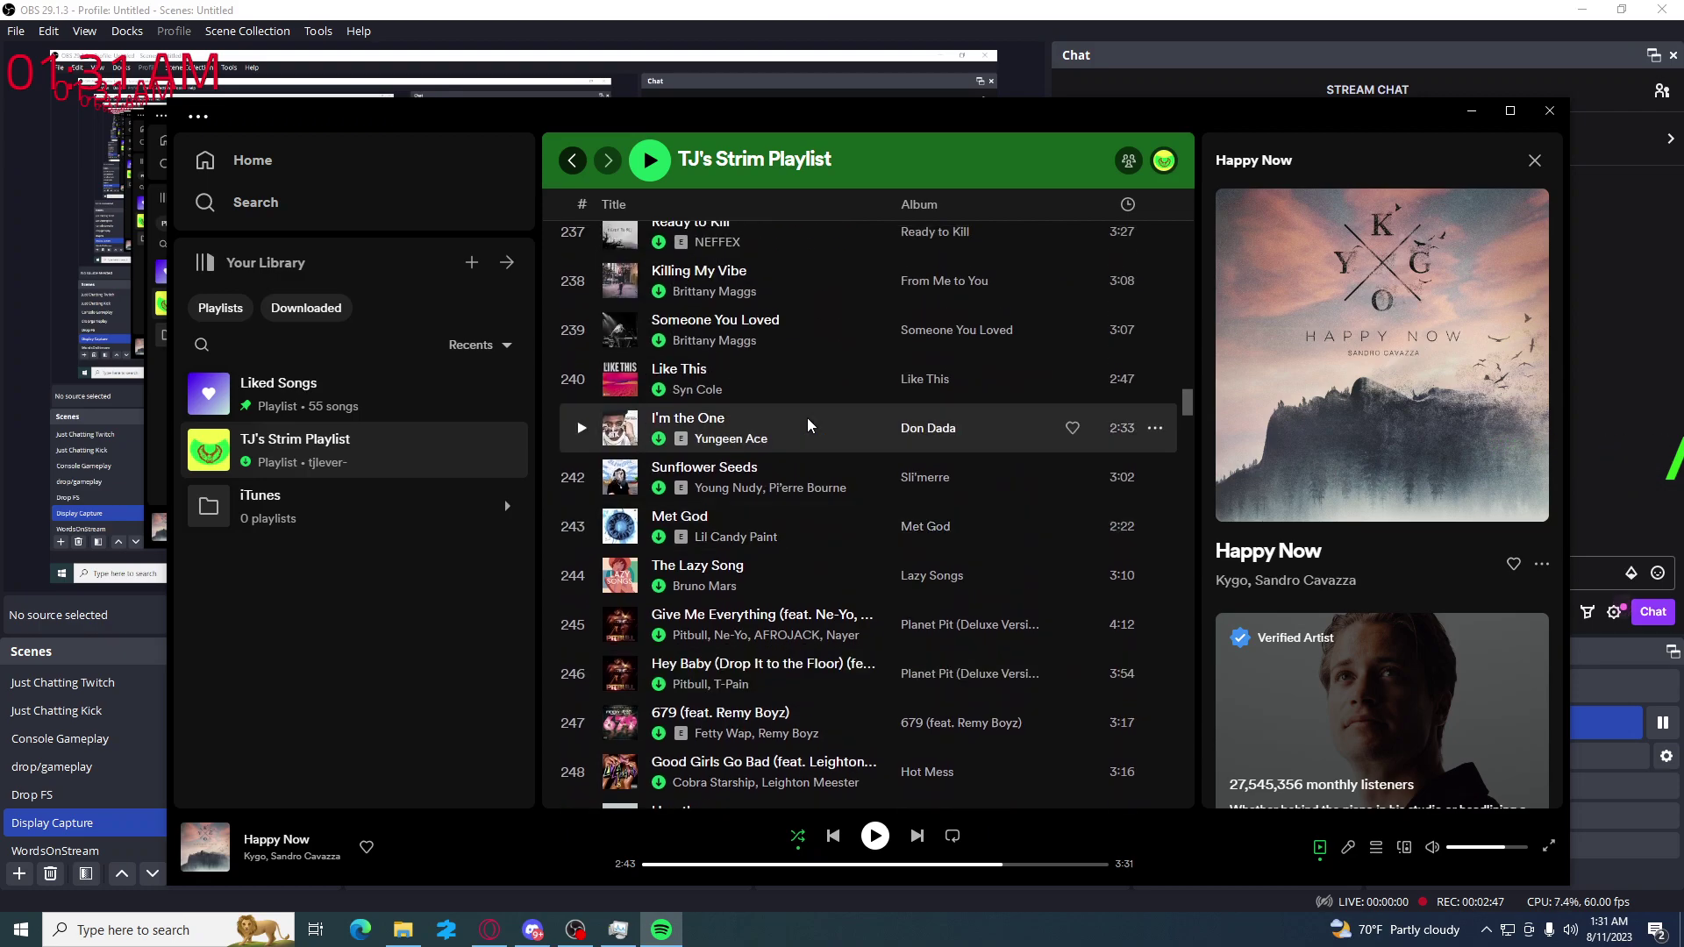
scroll(808, 426, "up", 17)
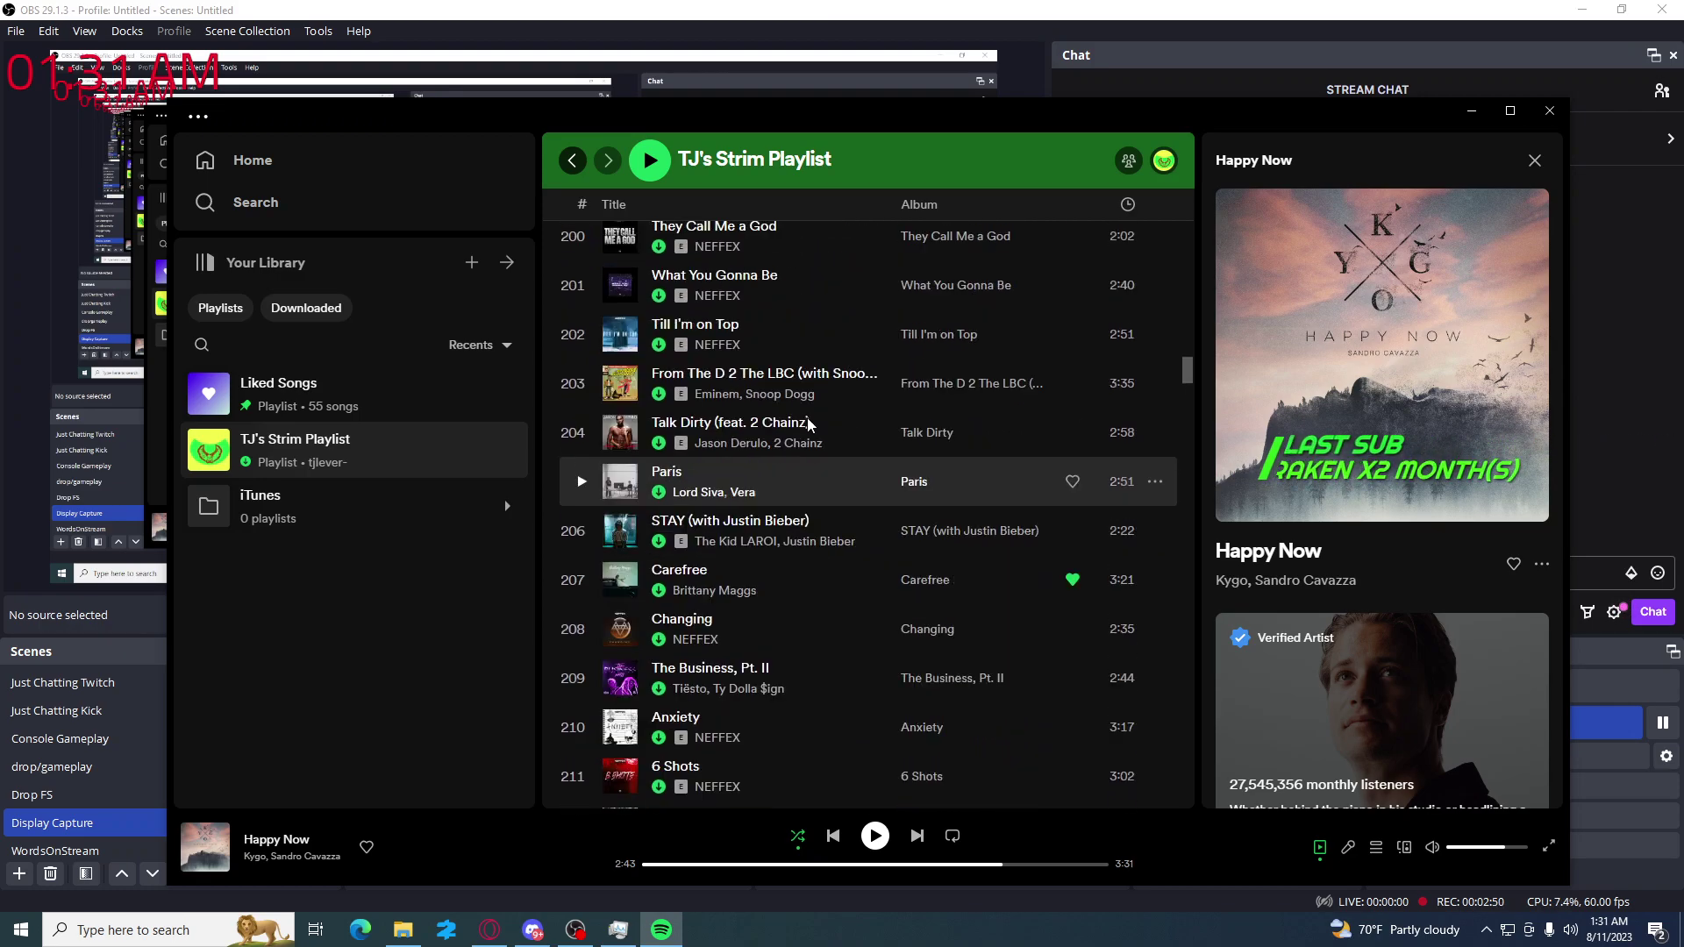
scroll(808, 426, "up", 15)
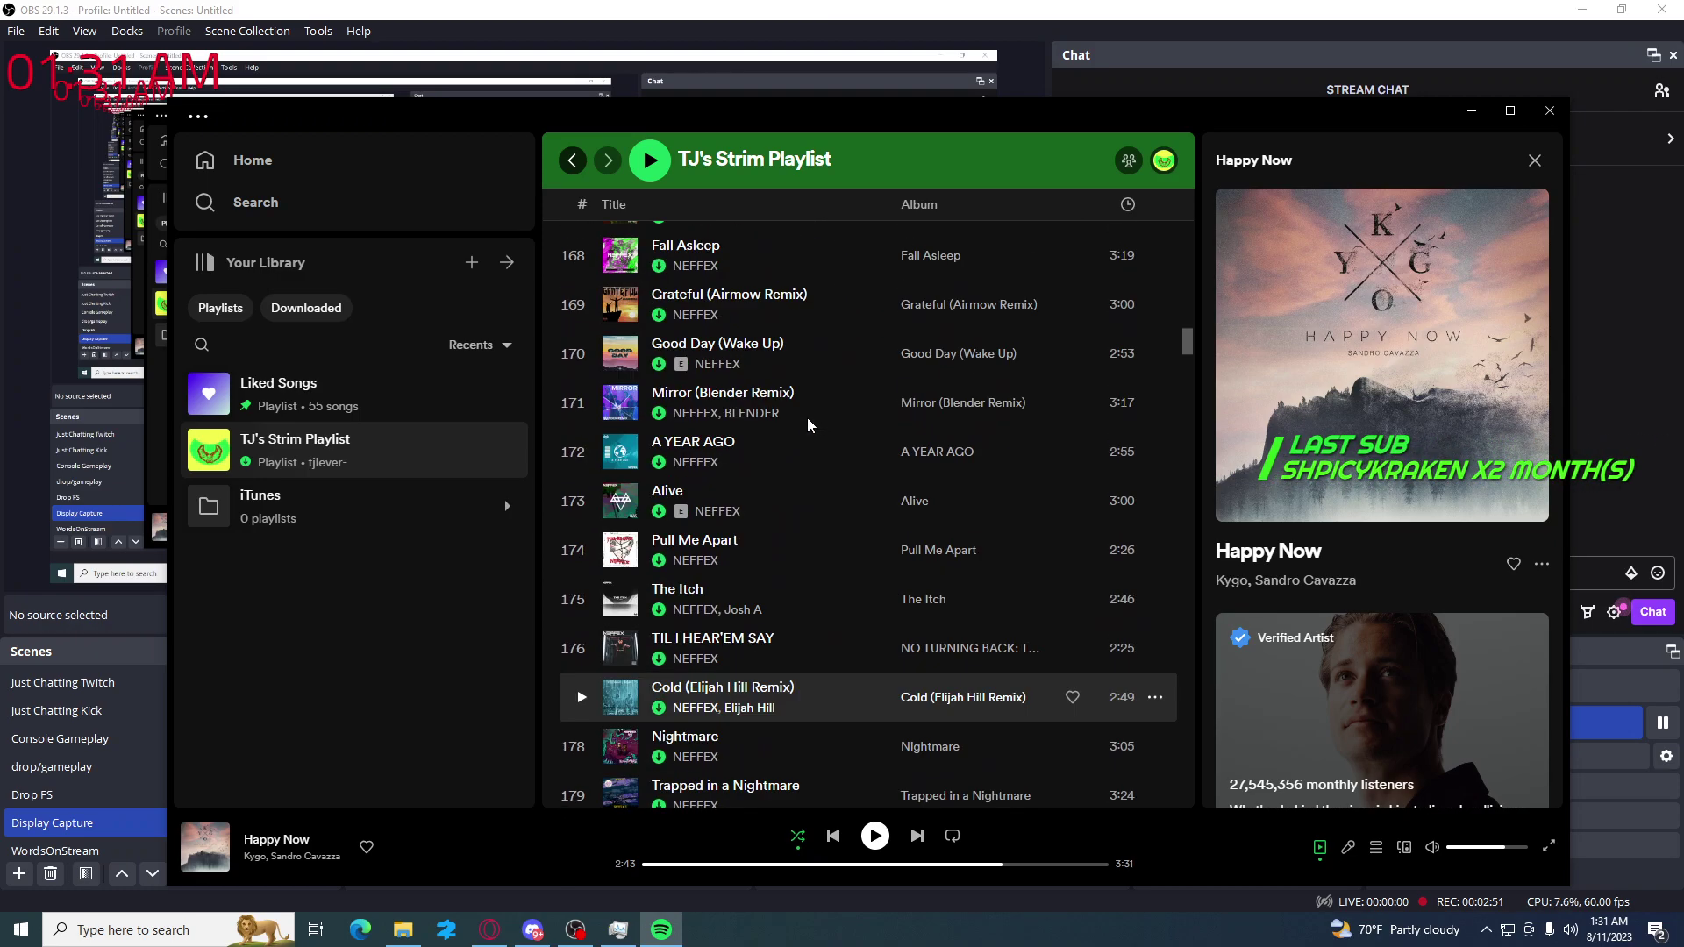
scroll(808, 426, "up", 4)
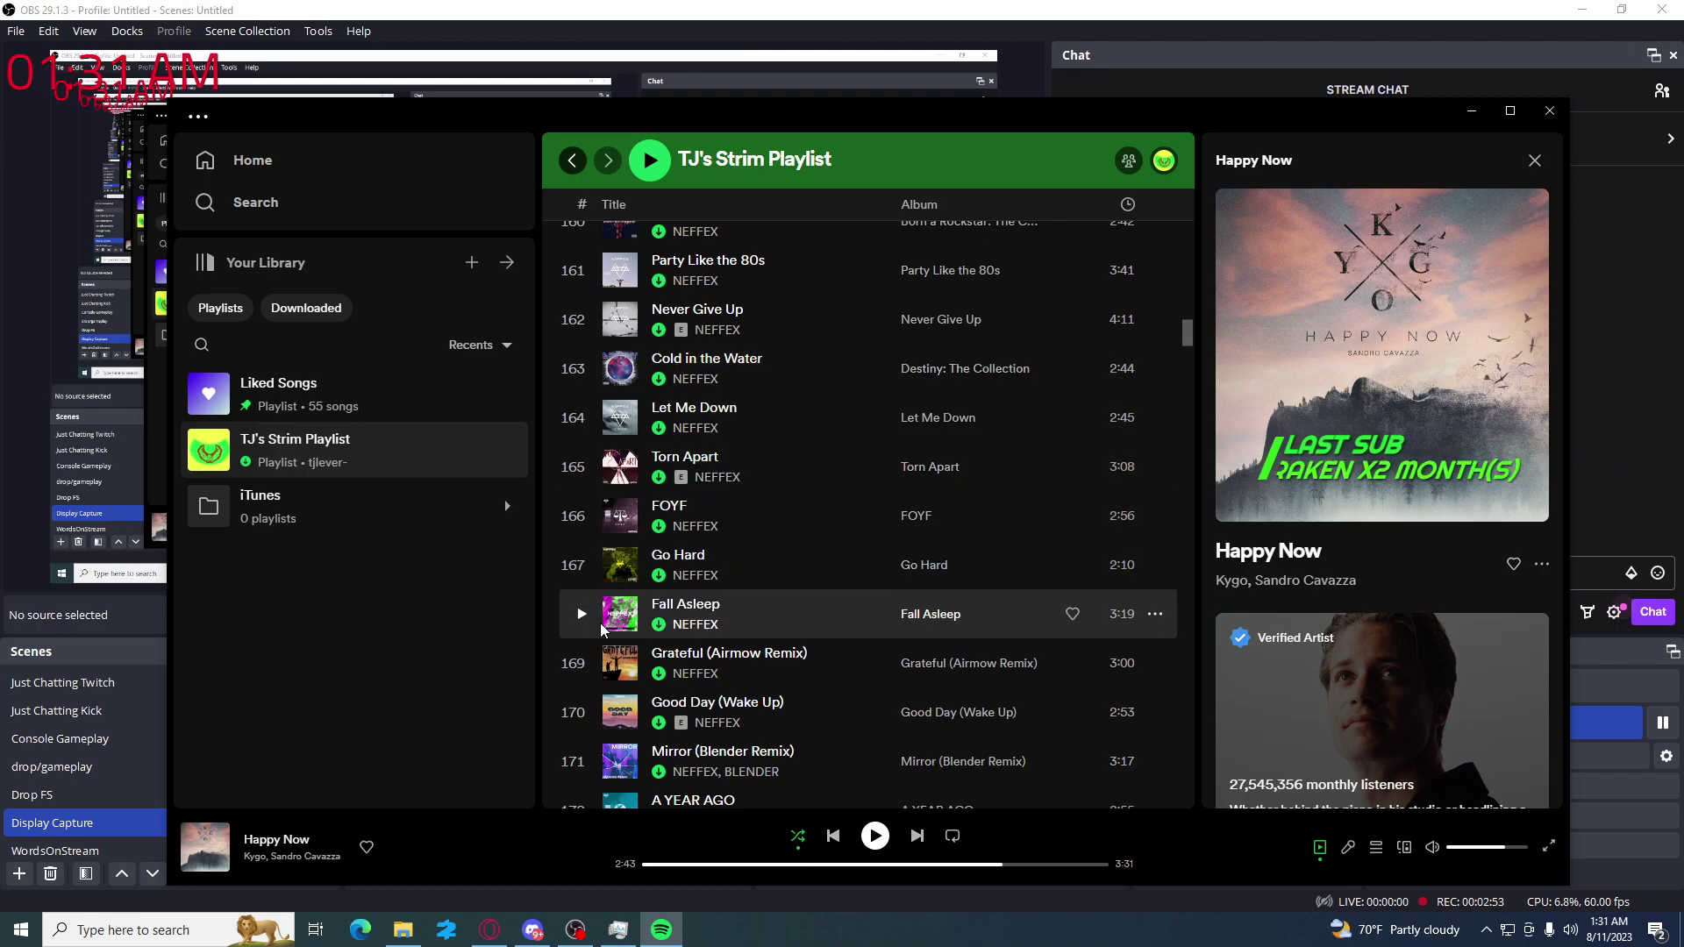
scroll(602, 641, "down", 5)
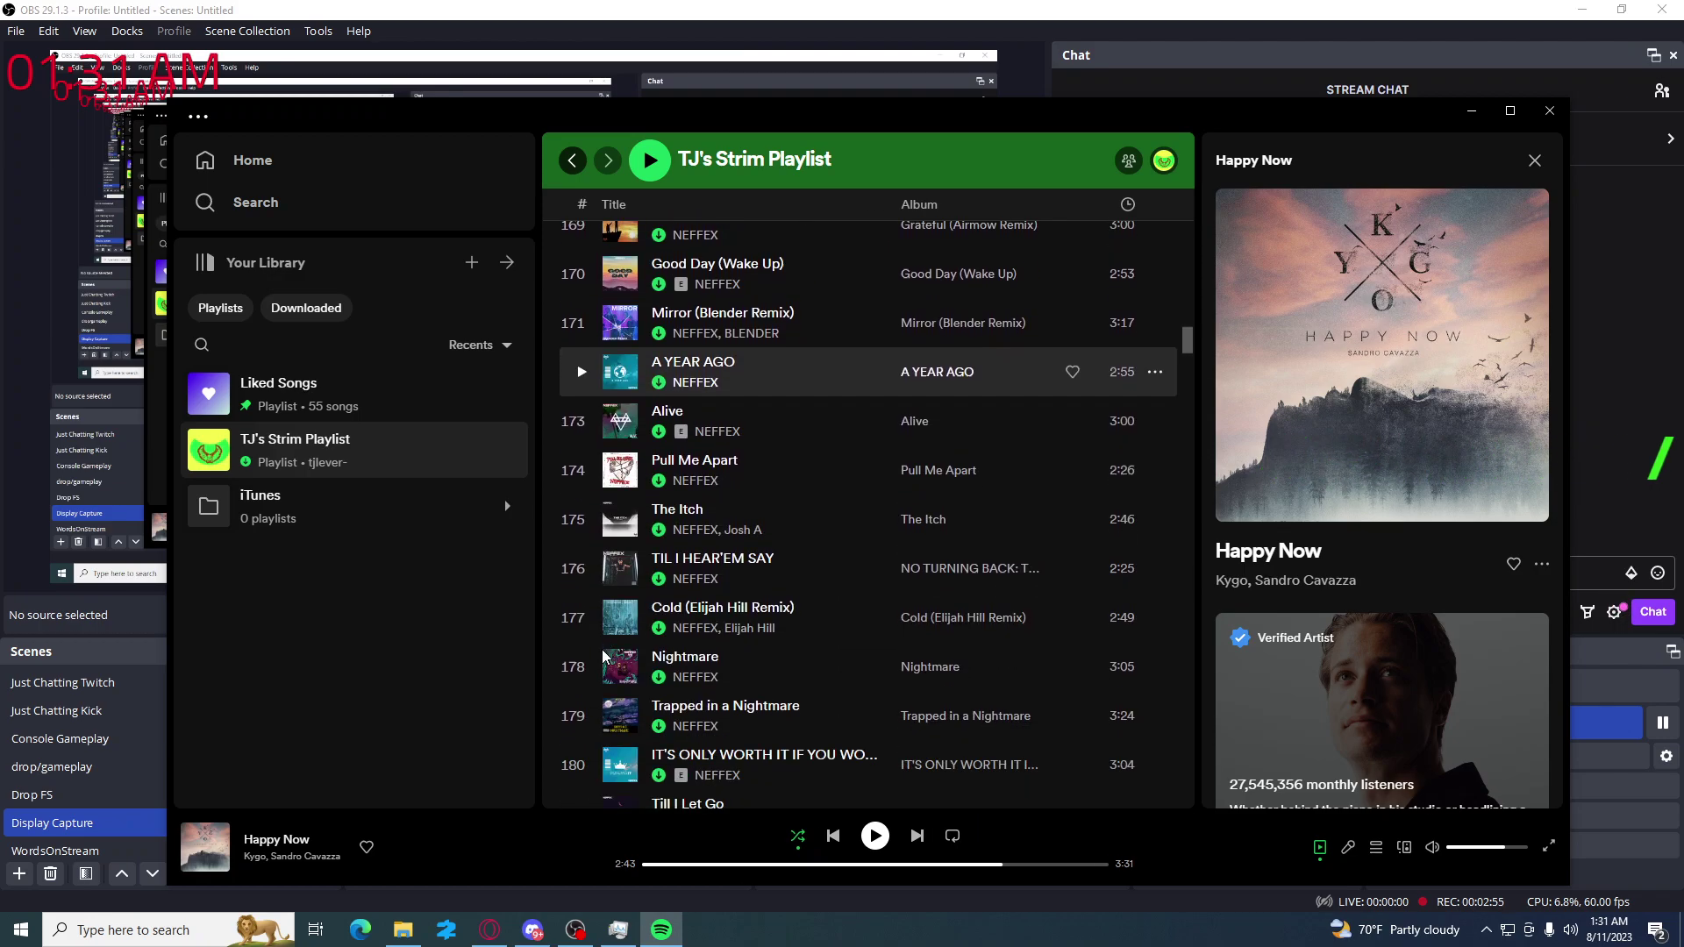
scroll(603, 656, "down", 3)
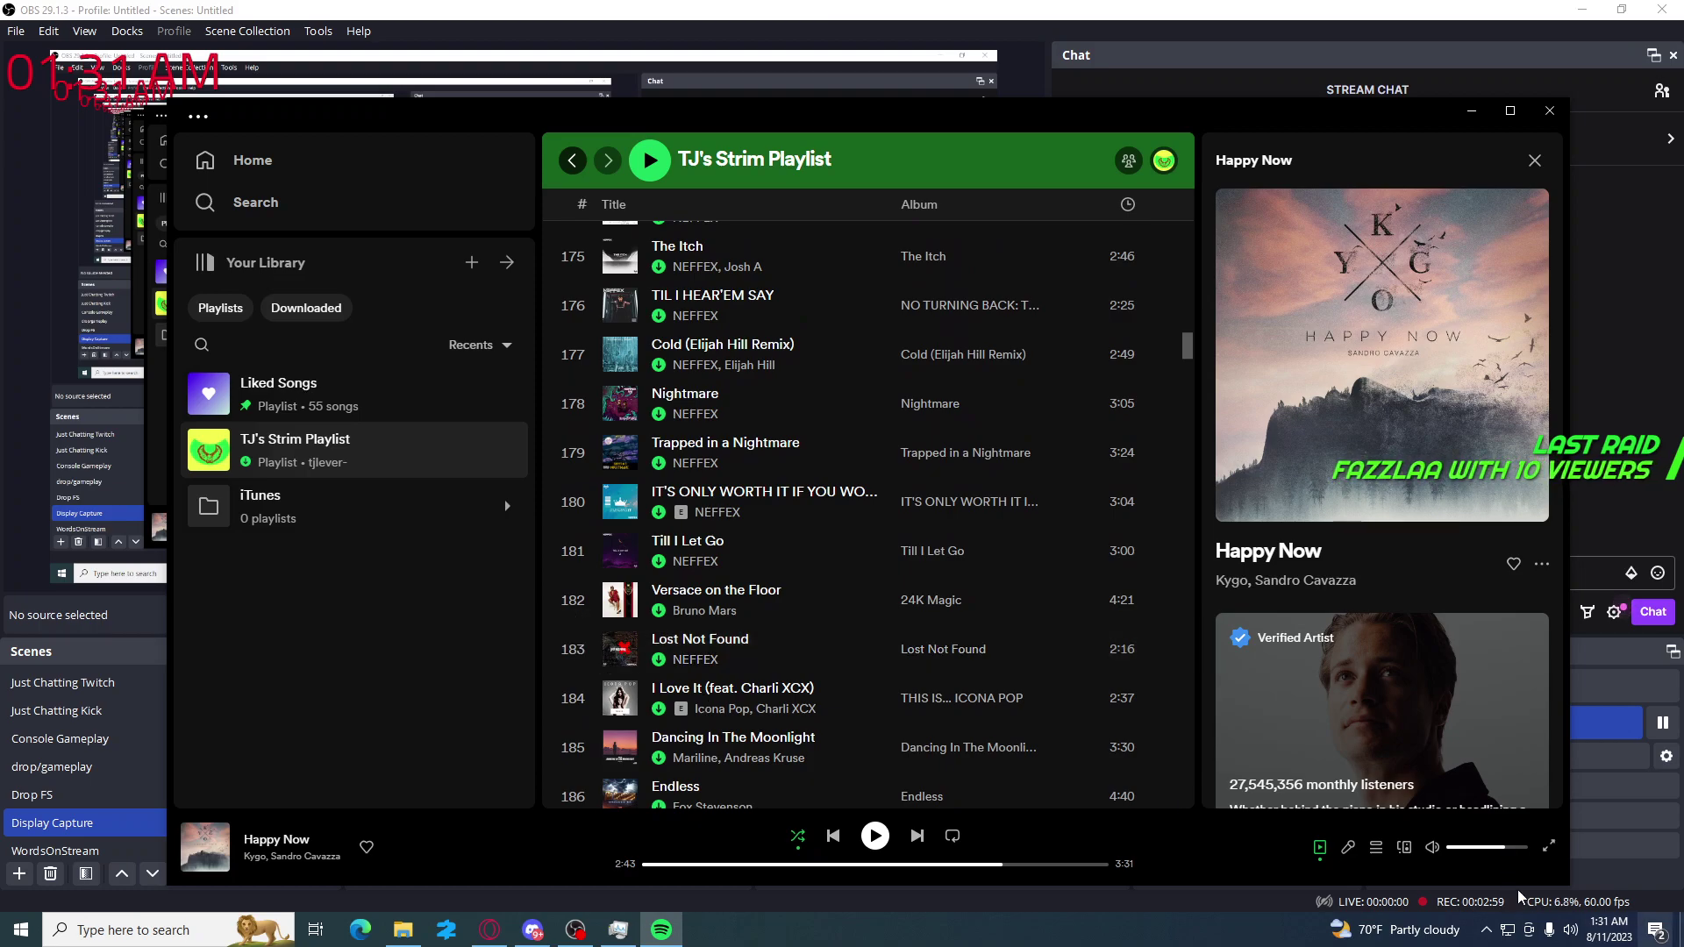
left_click(1476, 848)
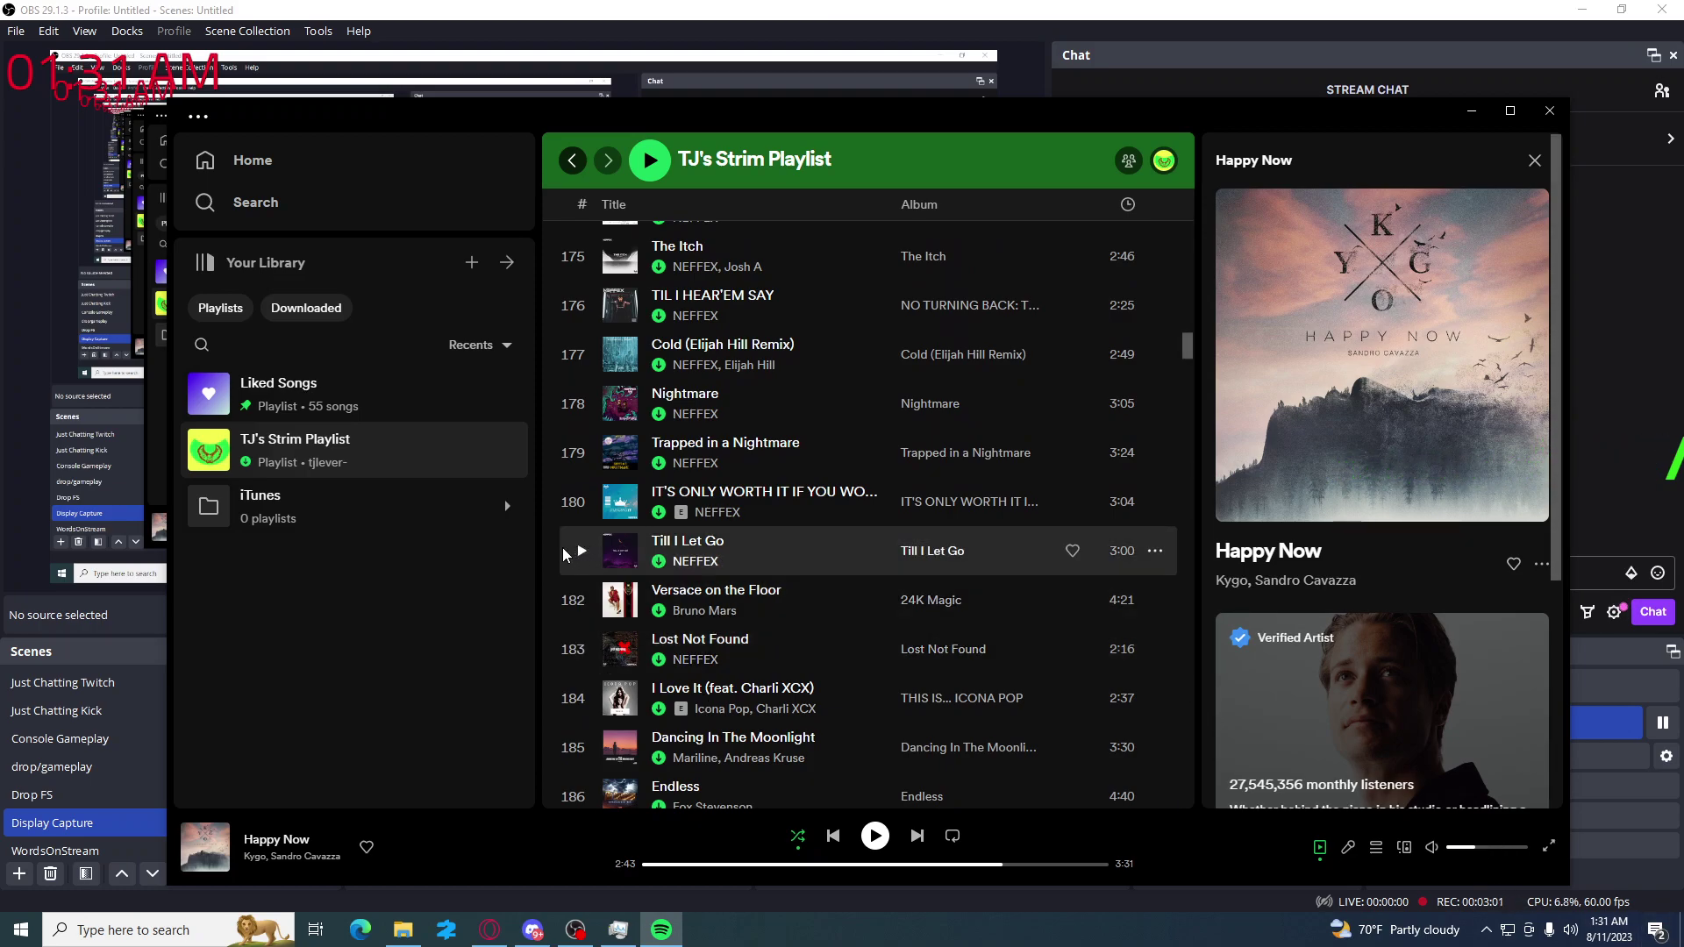
left_click(886, 8)
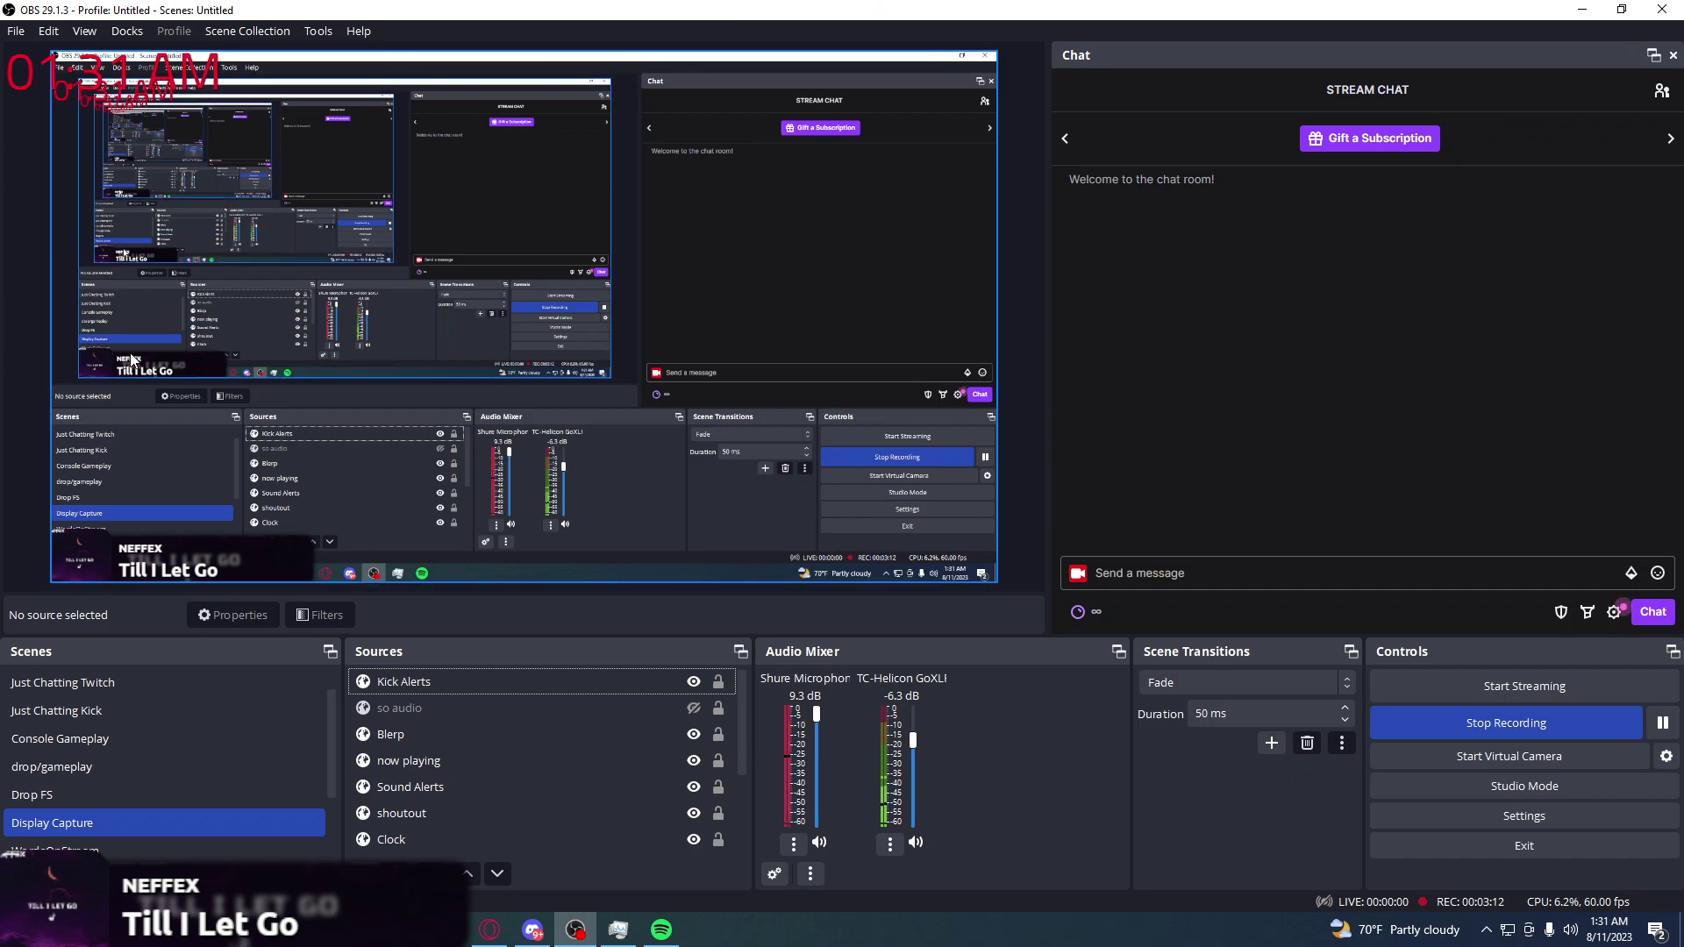
Select the 'now playing' source and drag its widget into the scene's bottom-left corner.
scroll(555, 788, "down", 2)
left_click(553, 786)
scroll(553, 788, "up", 2)
left_click(495, 731)
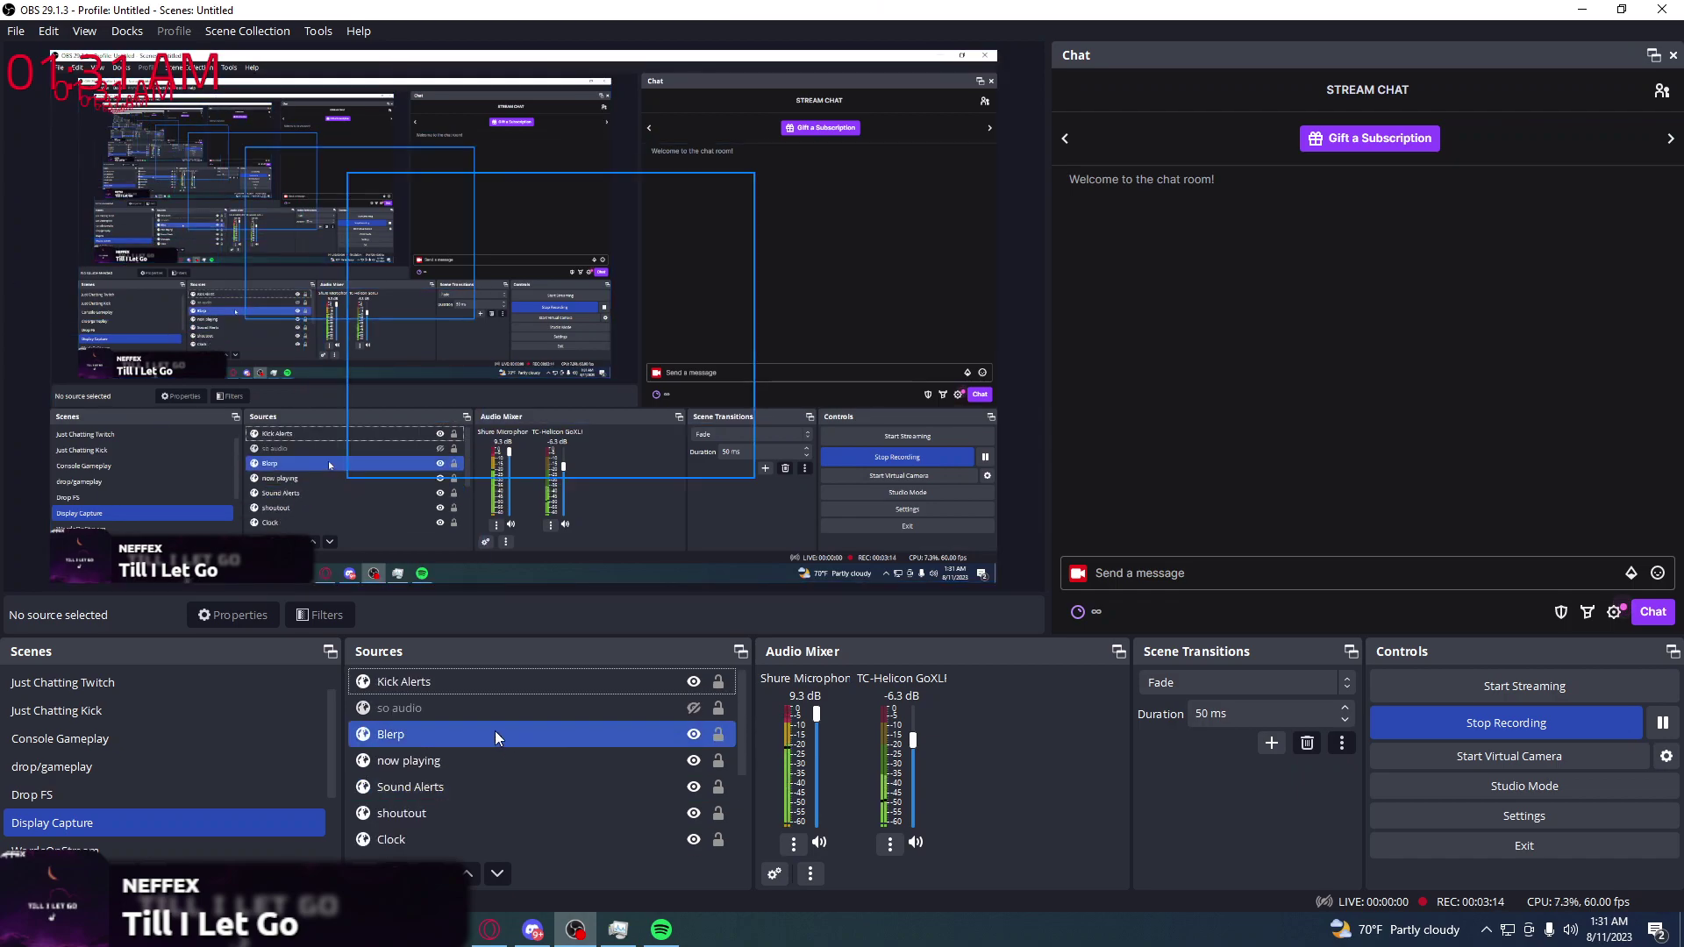
left_click(510, 760)
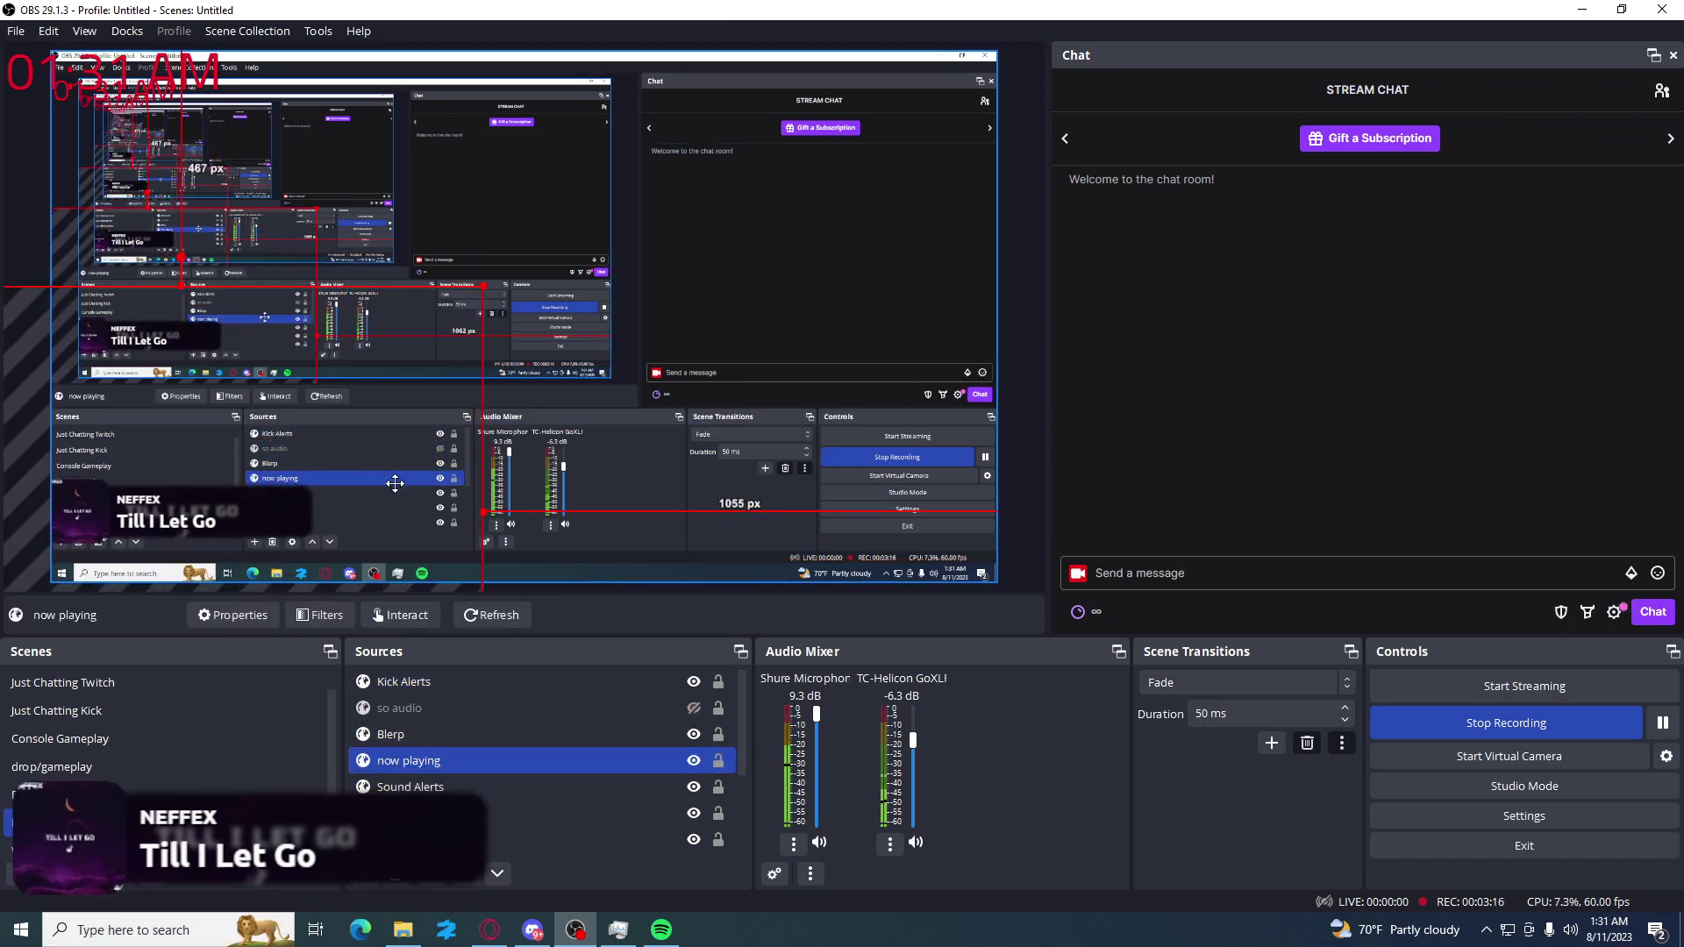
left_click_drag(394, 525, 589, 409)
left_click_drag(422, 509, 343, 552)
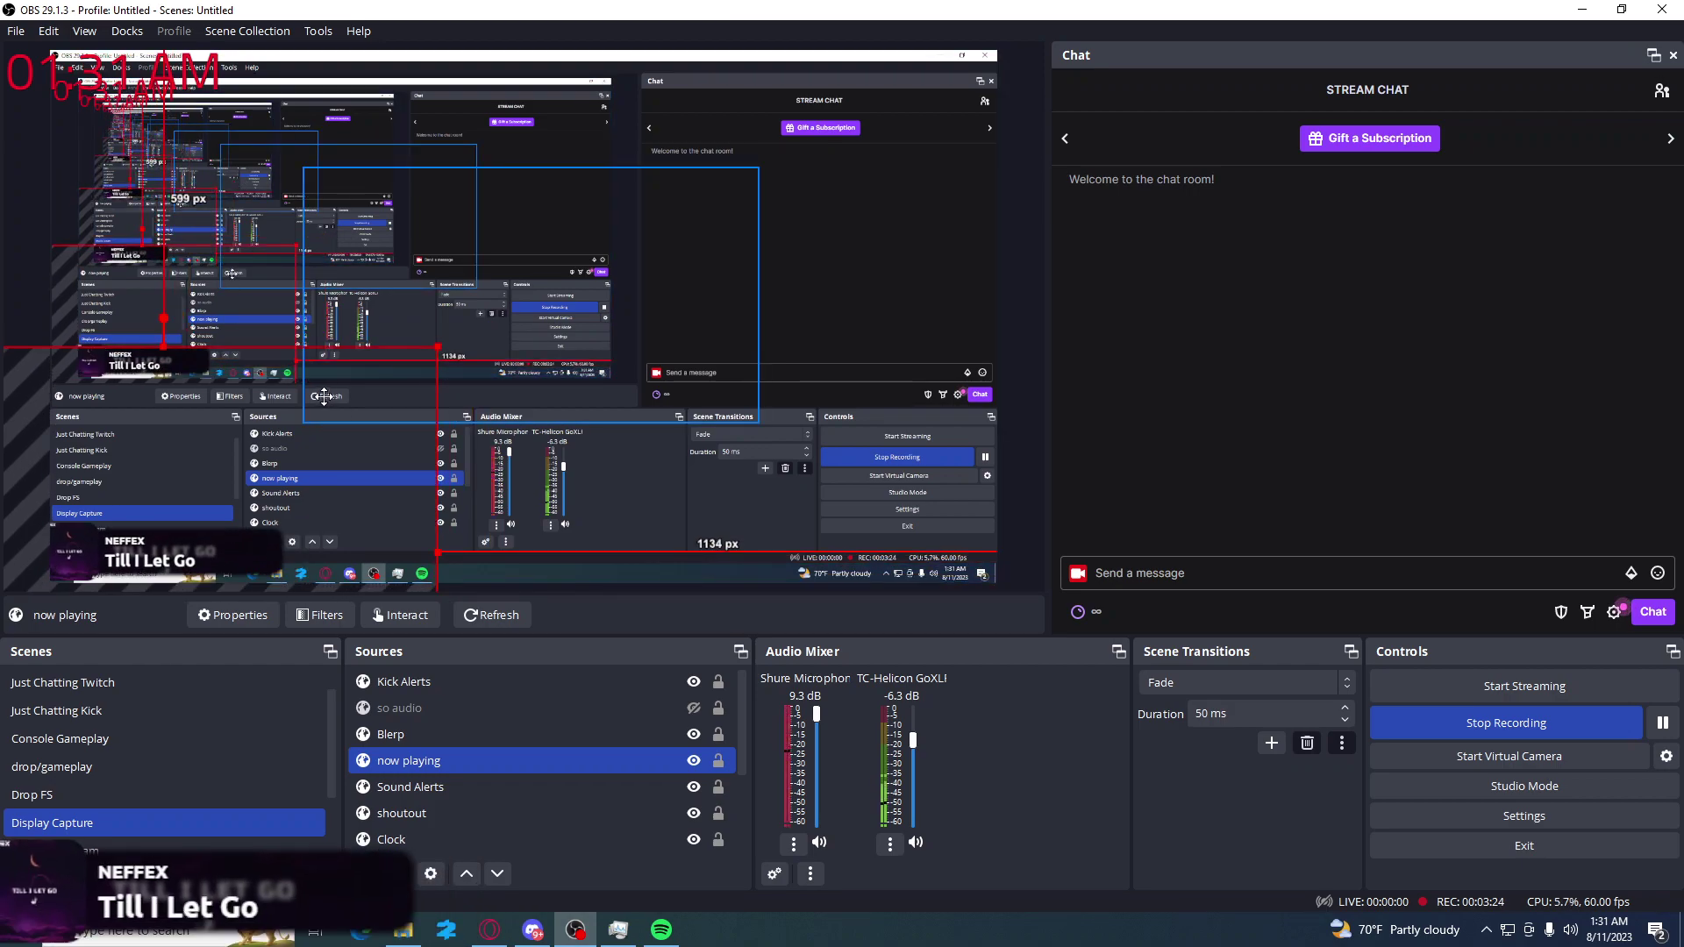
left_click_drag(322, 406, 324, 400)
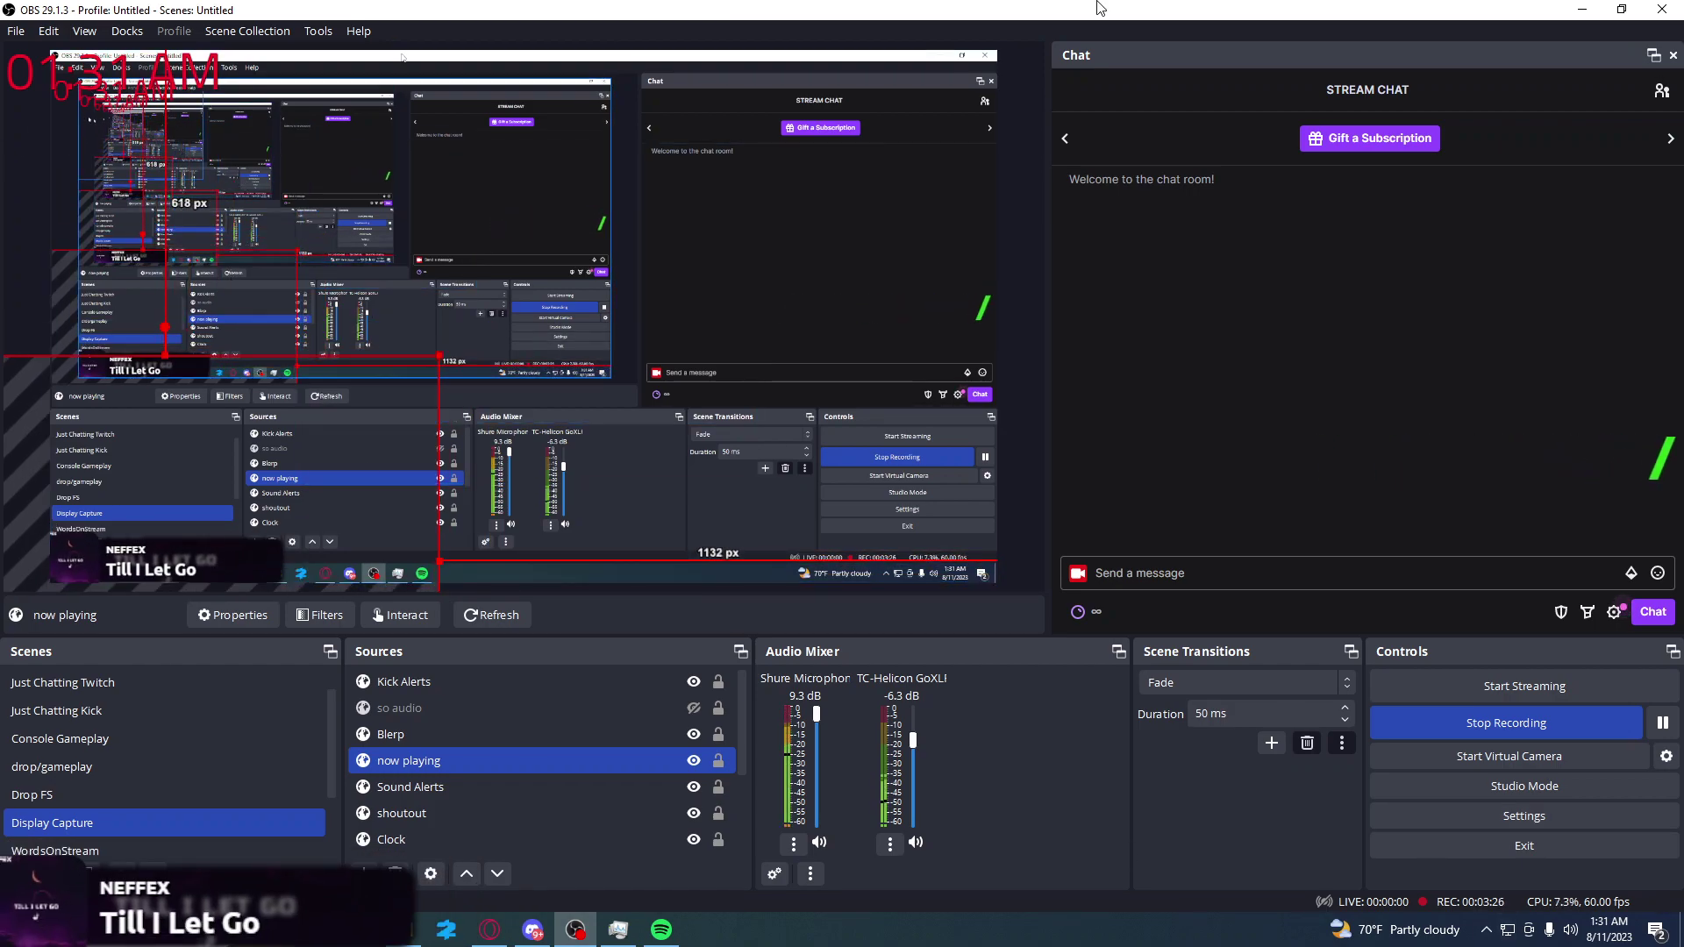
left_click(1035, 104)
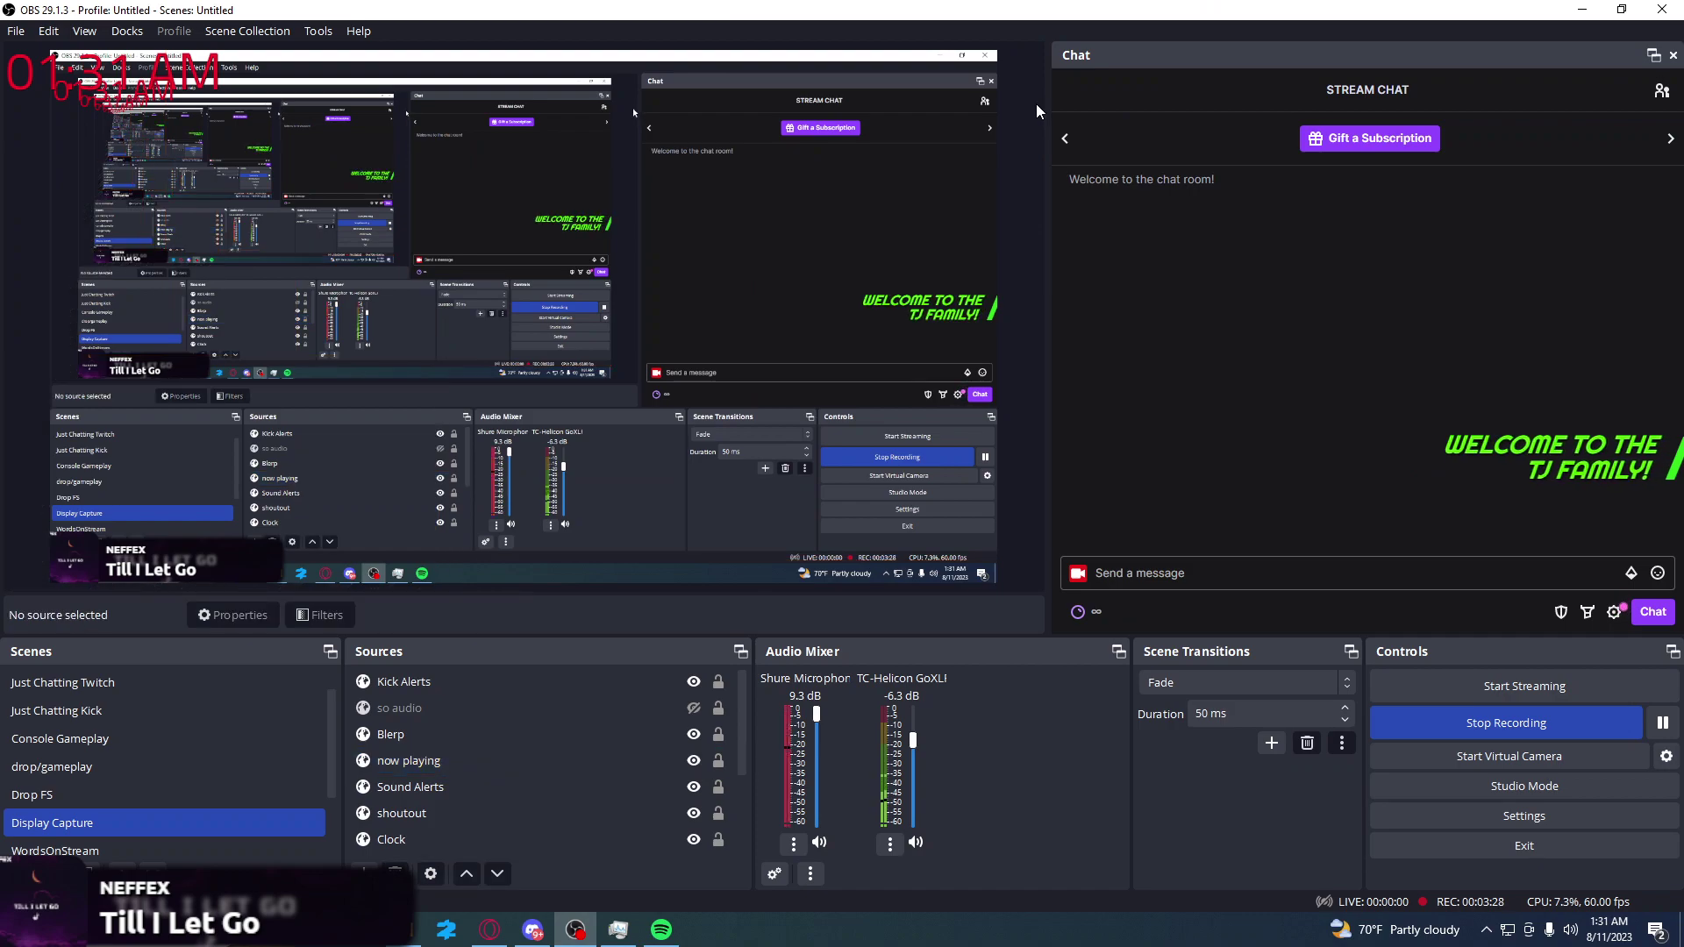